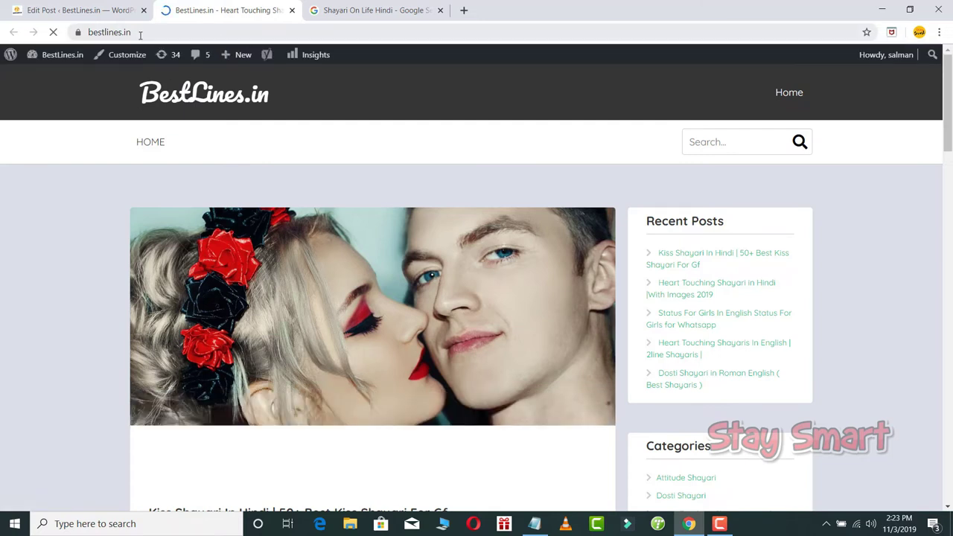
- Copy the linked post title "Kiss Shayari In Hindi | 50+ Best Kiss Shayari For Gf" from the homepage into the draft after "you can also check this articles"
scroll(251, 97, "down", 2)
scroll(252, 96, "down", 5)
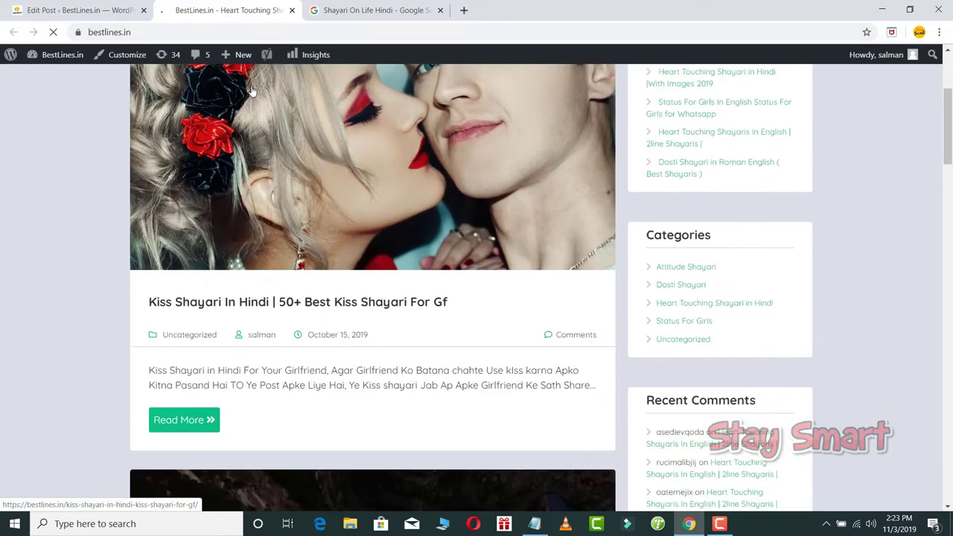
left_click_drag(141, 204, 455, 207)
right_click(414, 209)
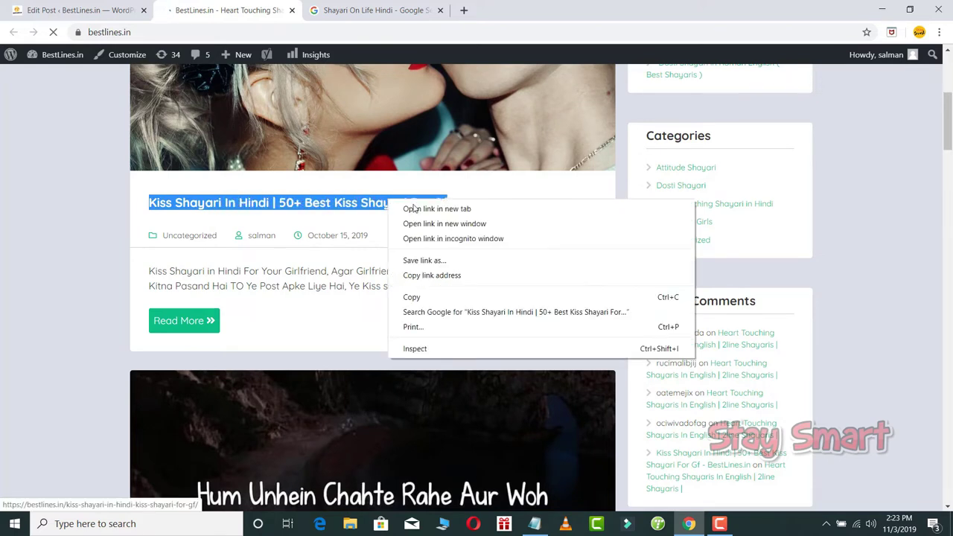
left_click(425, 297)
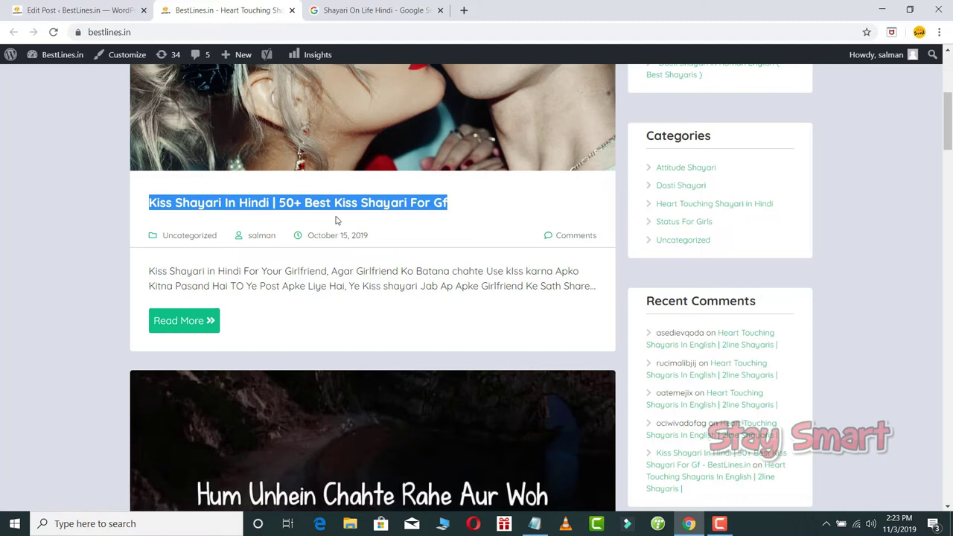
left_click(52, 9)
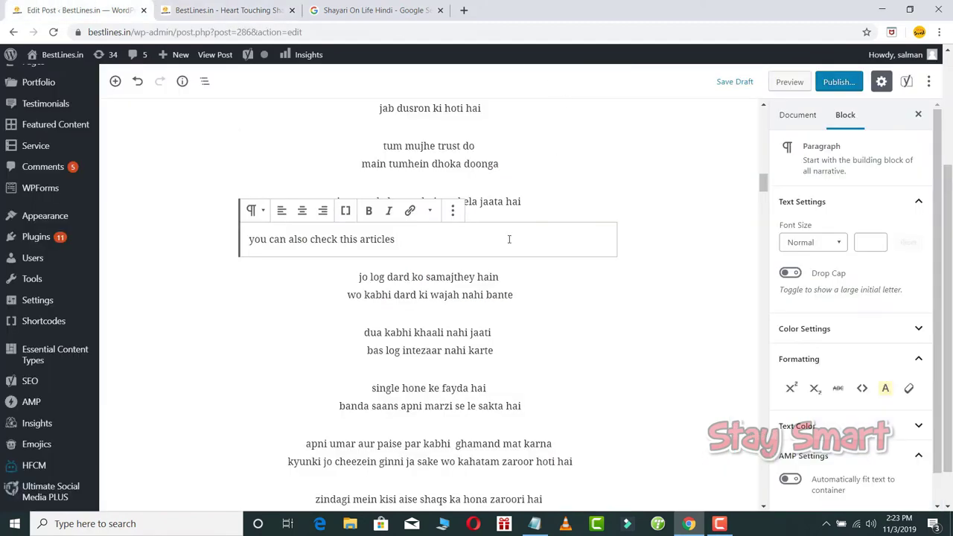
key("ctrl+v")
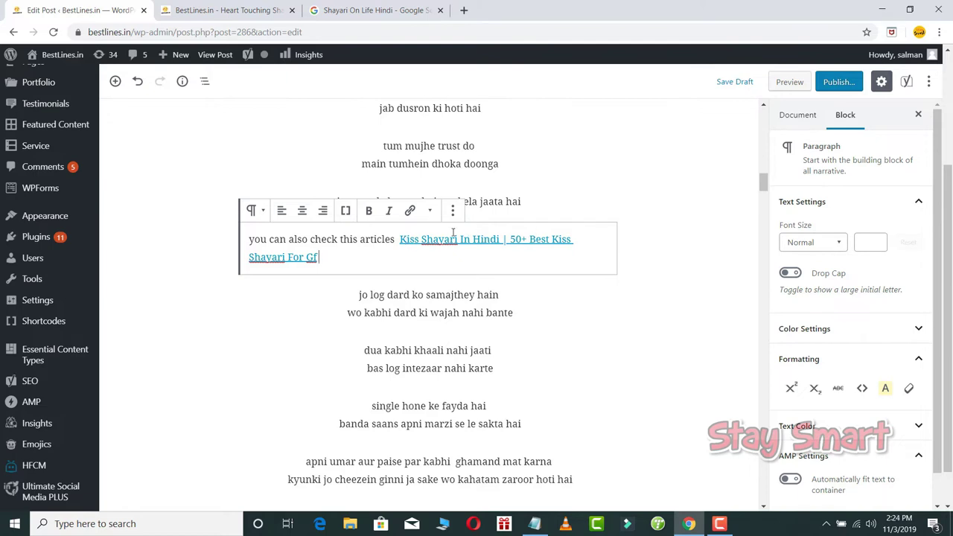
left_click(412, 212)
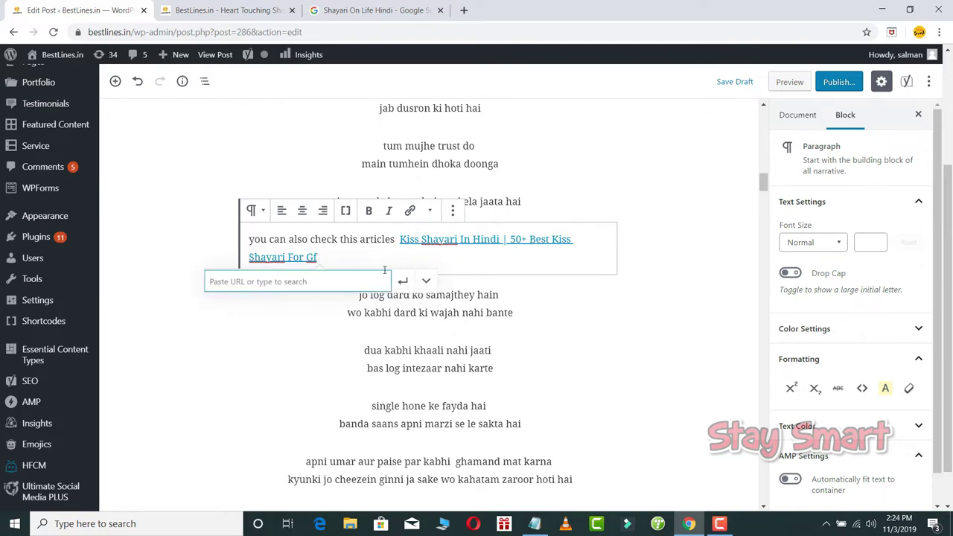
left_click(463, 272)
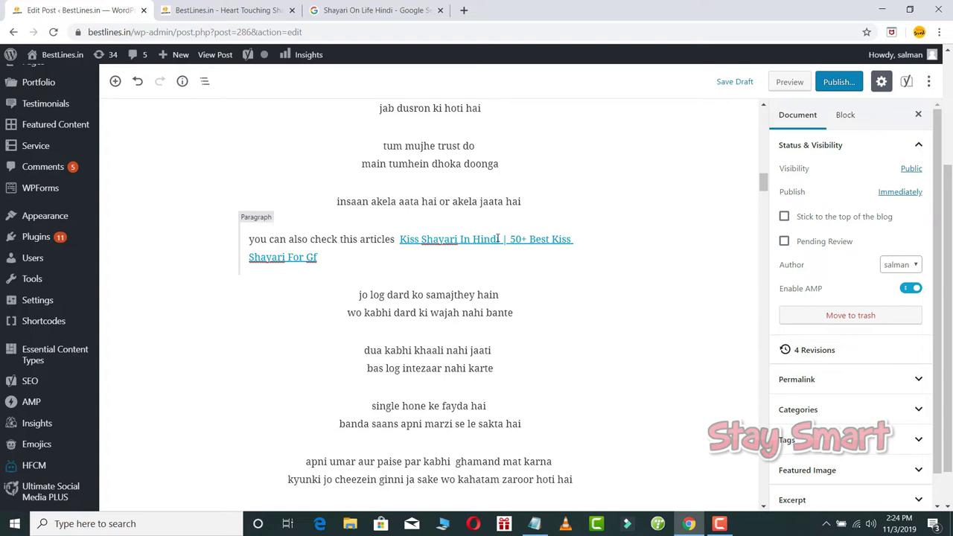
- Add a paragraph below the Kiss Shayari link and copy the phrase "you can also check this articles" into it
left_click(398, 239)
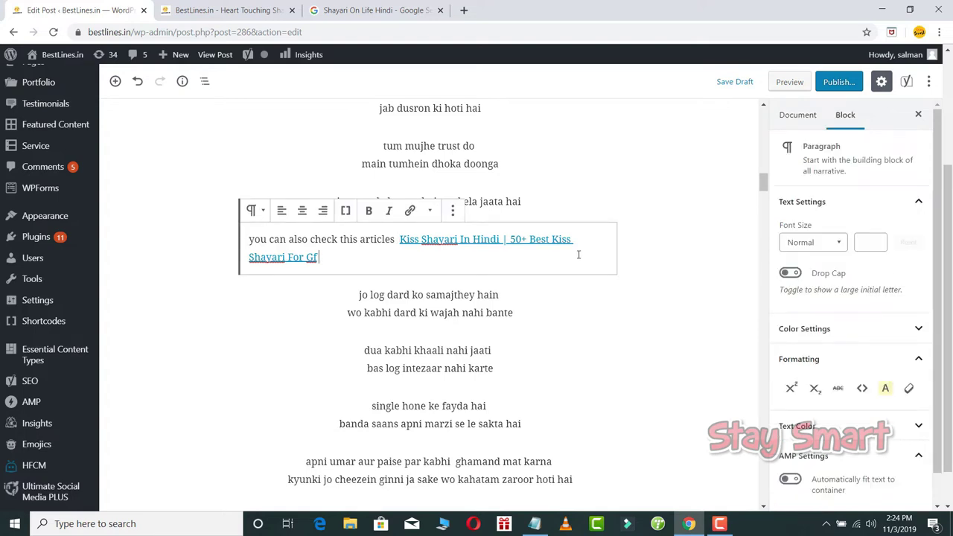
key("Return")
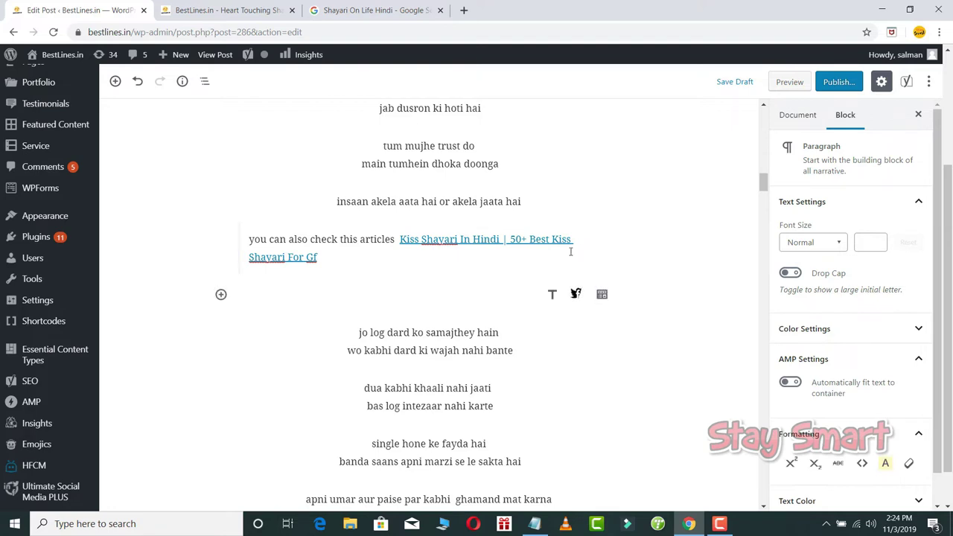
left_click_drag(248, 239, 396, 236)
right_click(388, 238)
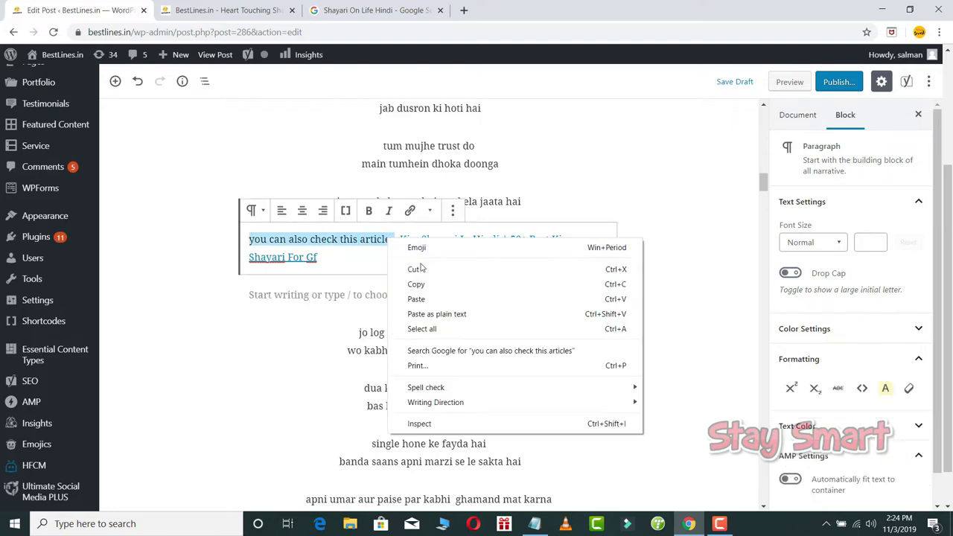
left_click(420, 285)
left_click(377, 302)
right_click(377, 301)
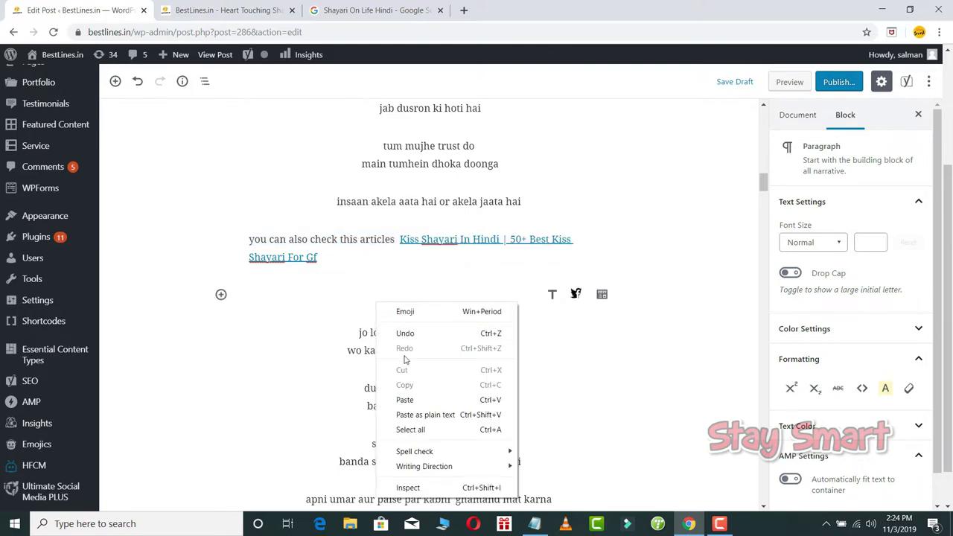
left_click(406, 398)
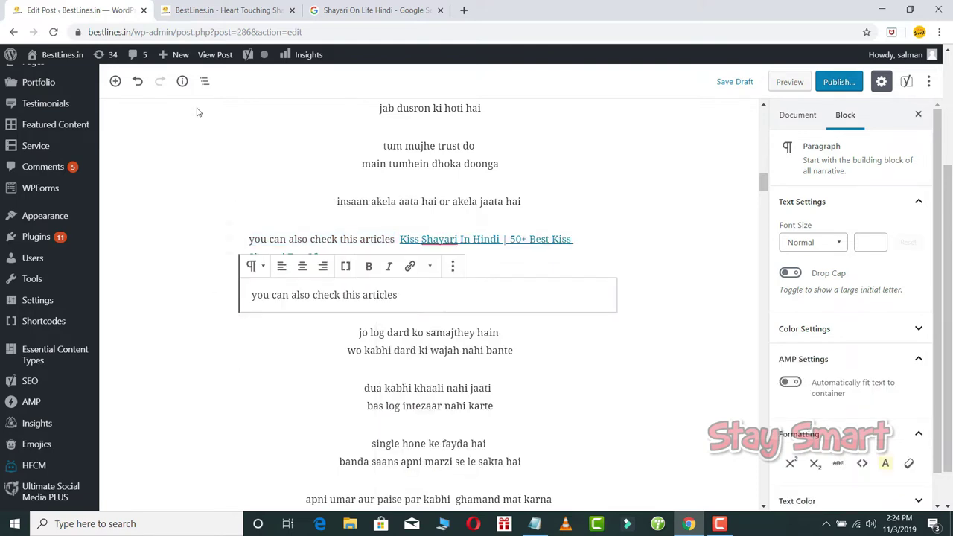
- Find the post "Status For Girls In English Status For Girls for Whatsapp" on the BestLines.in homepage and copy its linked title
left_click(208, 6)
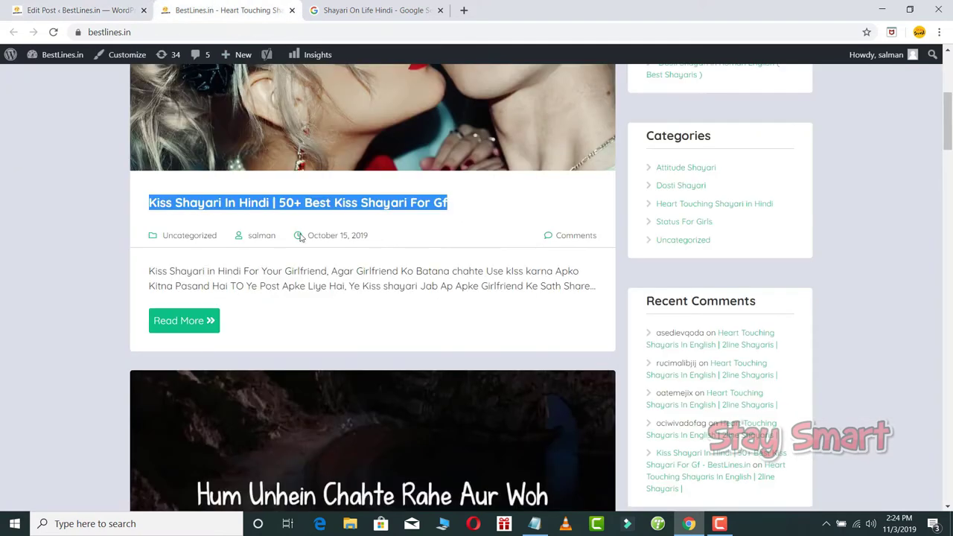
scroll(305, 237, "down", 10)
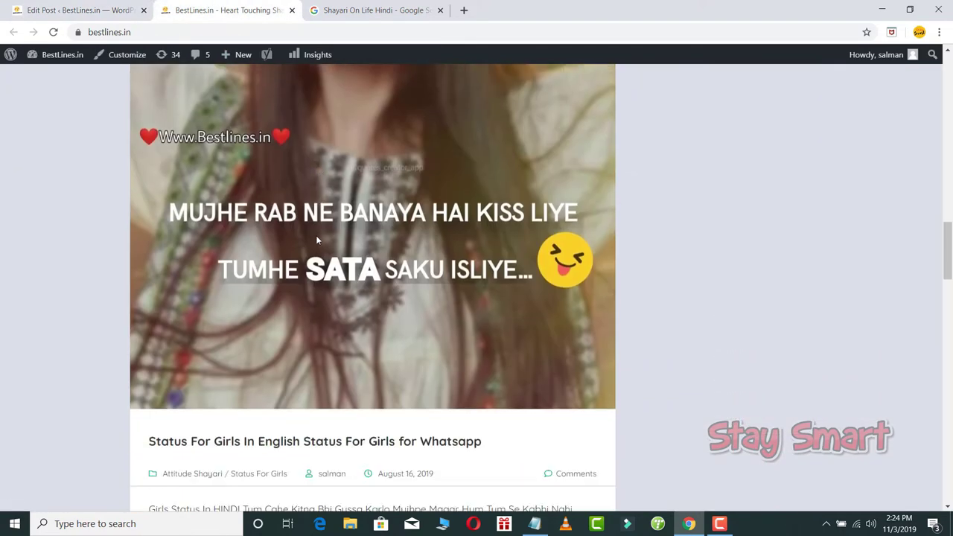
scroll(316, 235, "down", 12)
scroll(316, 239, "up", 10)
scroll(317, 240, "down", 6)
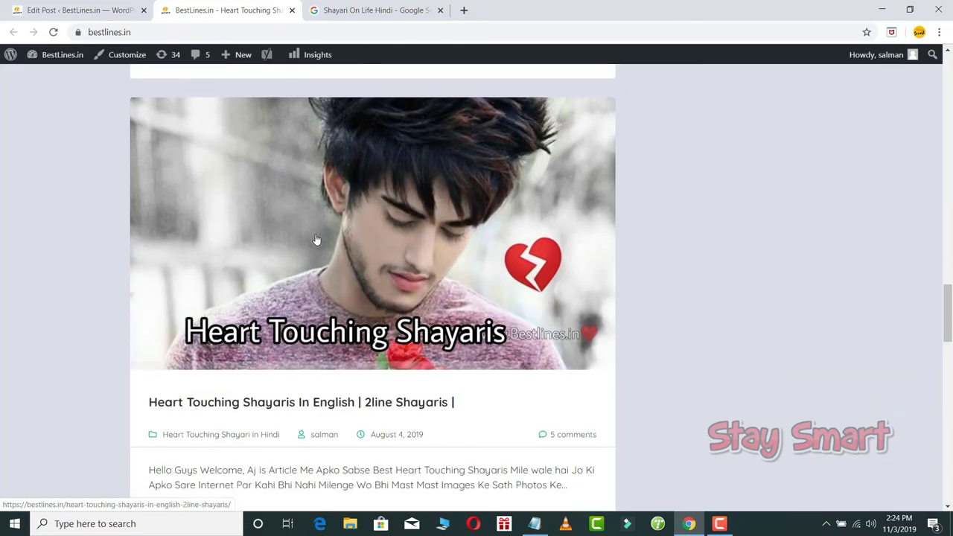
scroll(316, 240, "down", 15)
scroll(327, 223, "up", 8)
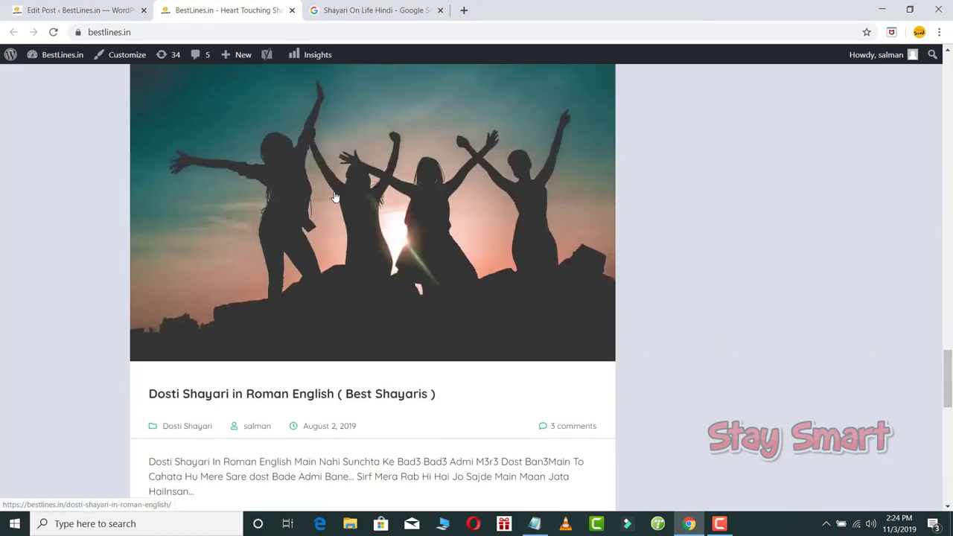
scroll(332, 195, "up", 8)
scroll(387, 149, "down", 2)
scroll(344, 205, "up", 1)
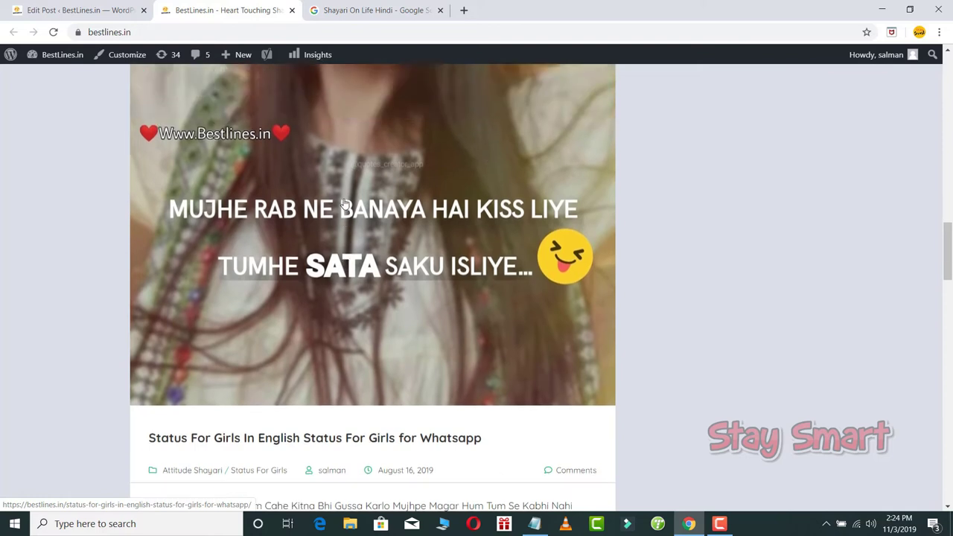
scroll(344, 205, "up", 4)
scroll(367, 198, "down", 6)
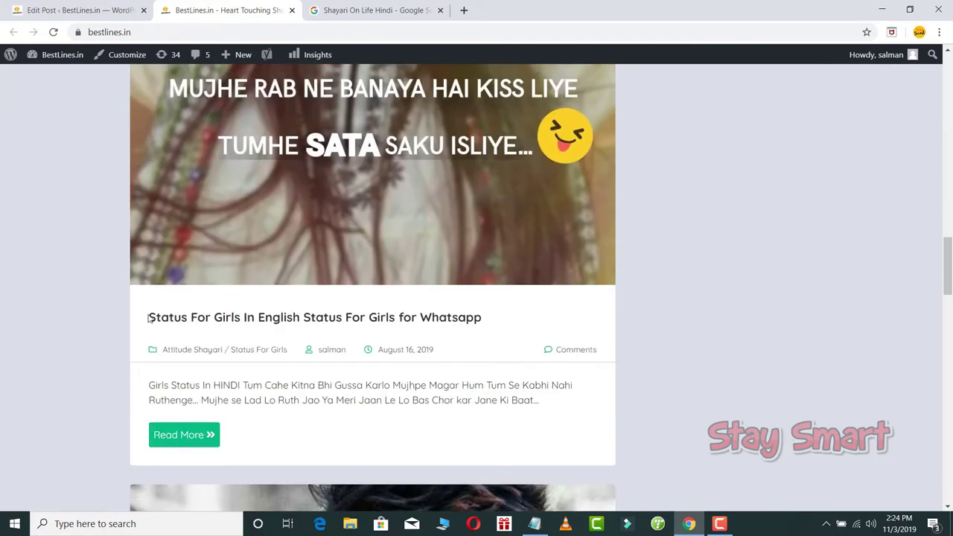
left_click_drag(147, 318, 485, 317)
key("ctrl+c")
right_click(447, 319)
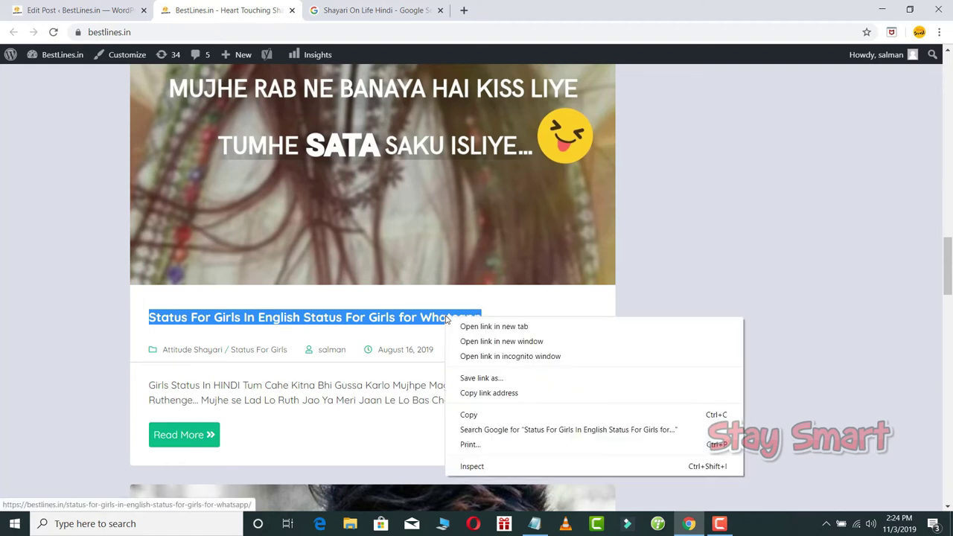
left_click(469, 415)
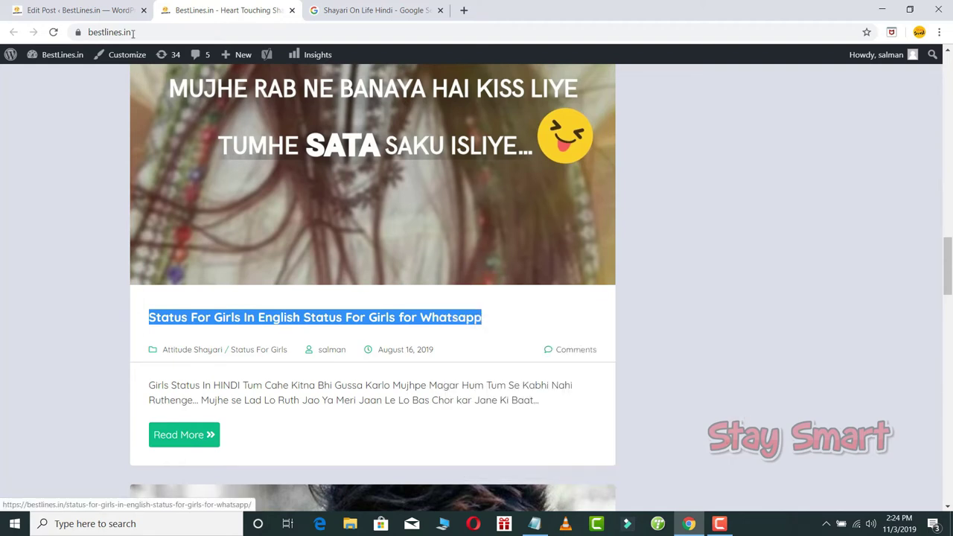
- Paste the copied Status For Girls title link at the end of the second "you can also check this articles" paragraph
left_click(52, 9)
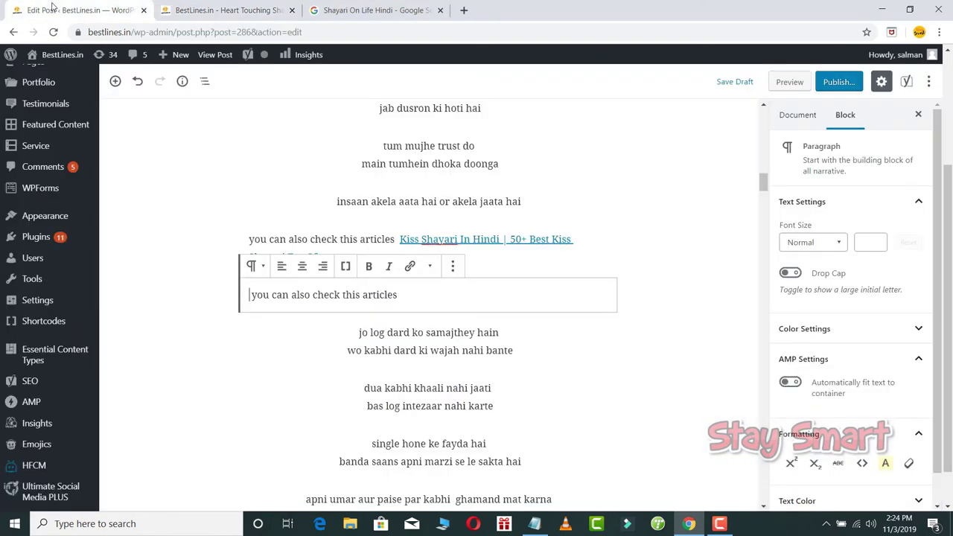
left_click(540, 289)
left_click(507, 295)
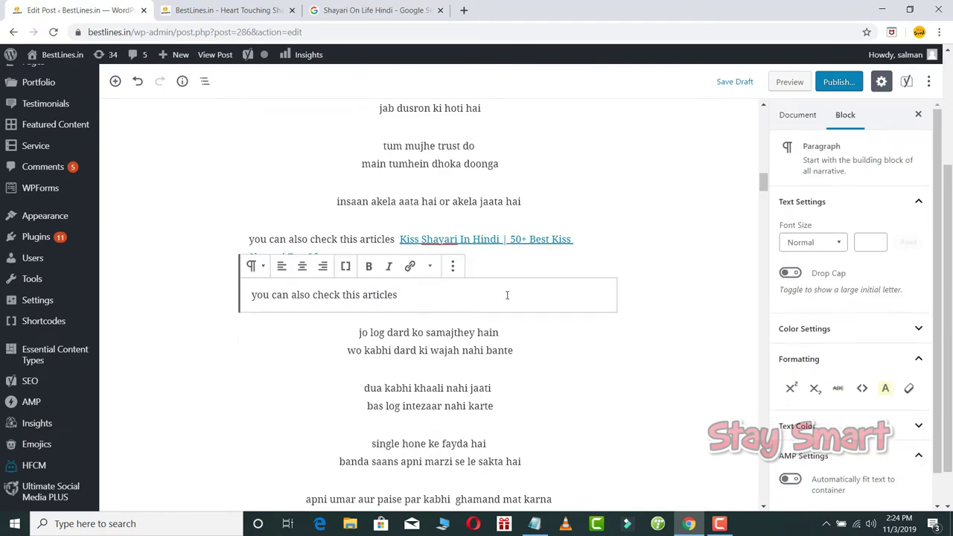
key("ctrl+v")
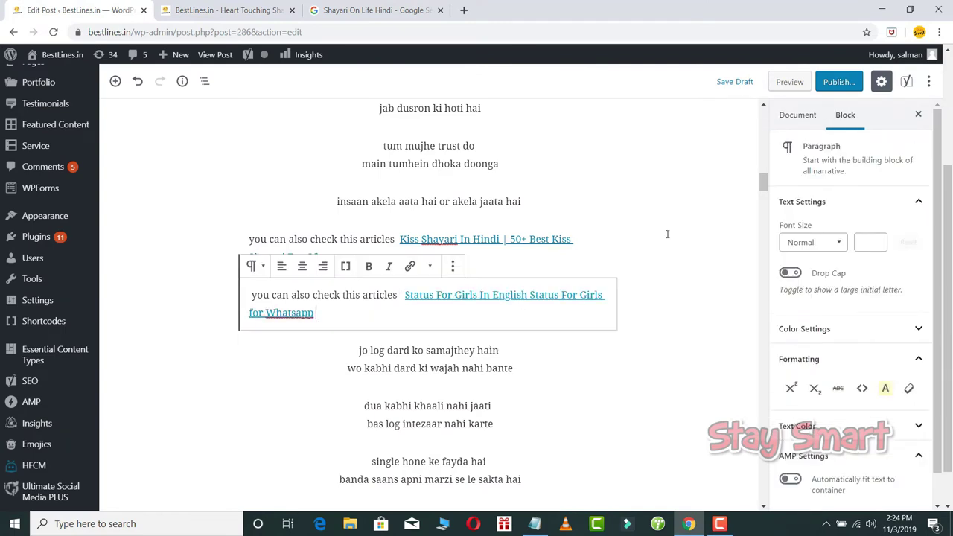
left_click(677, 198)
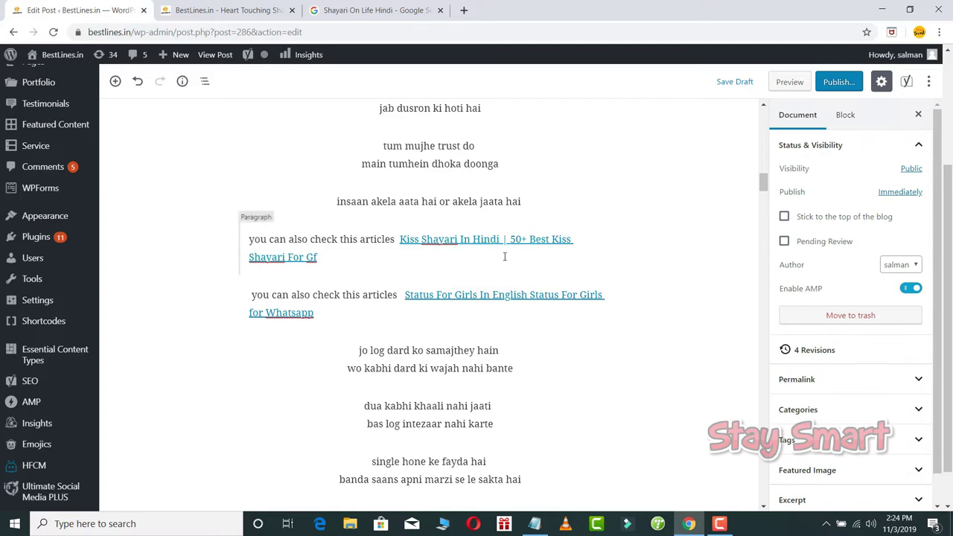
- Examine the internal and outbound link results in the post's SEO analysis, and look over the article from its title
scroll(460, 292, "down", 10)
scroll(315, 295, "down", 5)
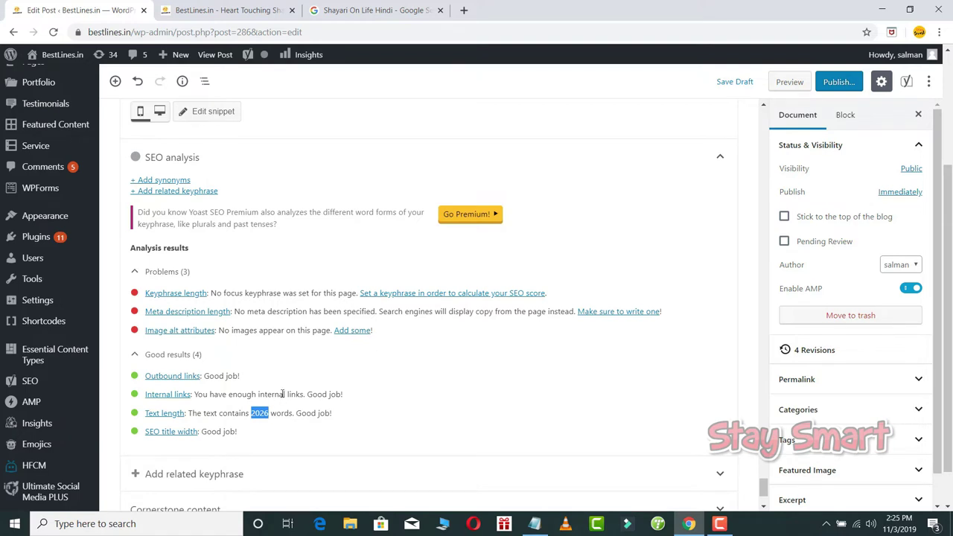
scroll(283, 394, "up", 9)
scroll(283, 390, "down", 9)
scroll(379, 330, "up", 20)
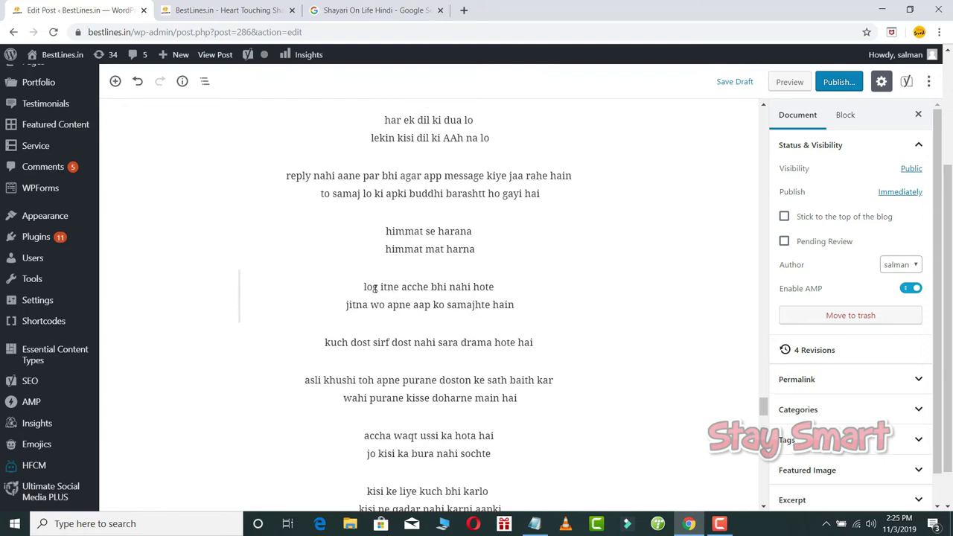
scroll(375, 287, "up", 3)
left_click_drag(763, 391, 761, 102)
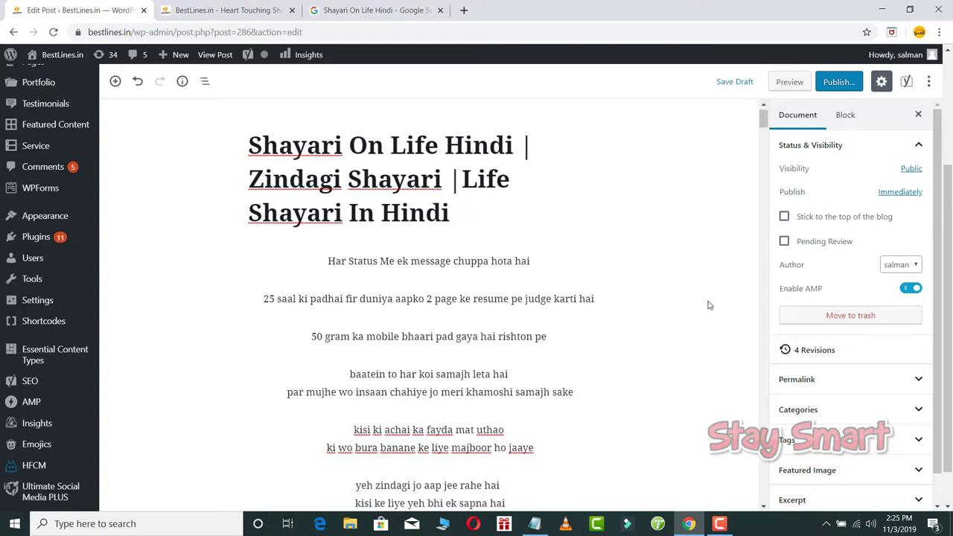
scroll(708, 298, "down", 3)
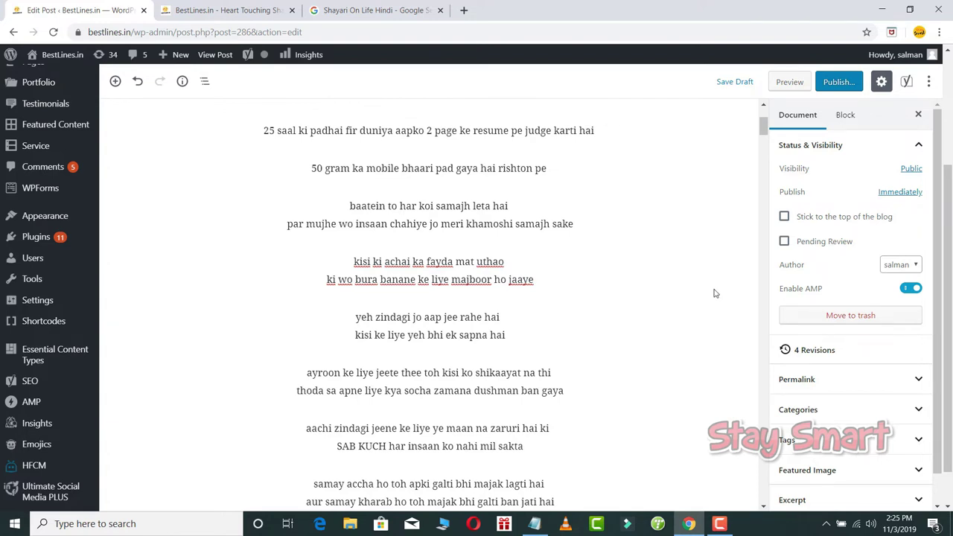
left_click(228, 10)
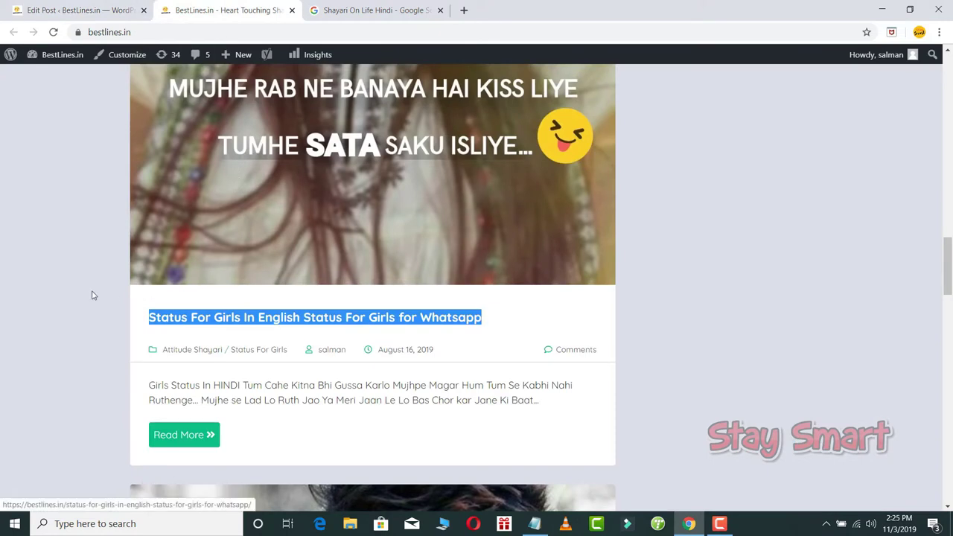
left_click(78, 10)
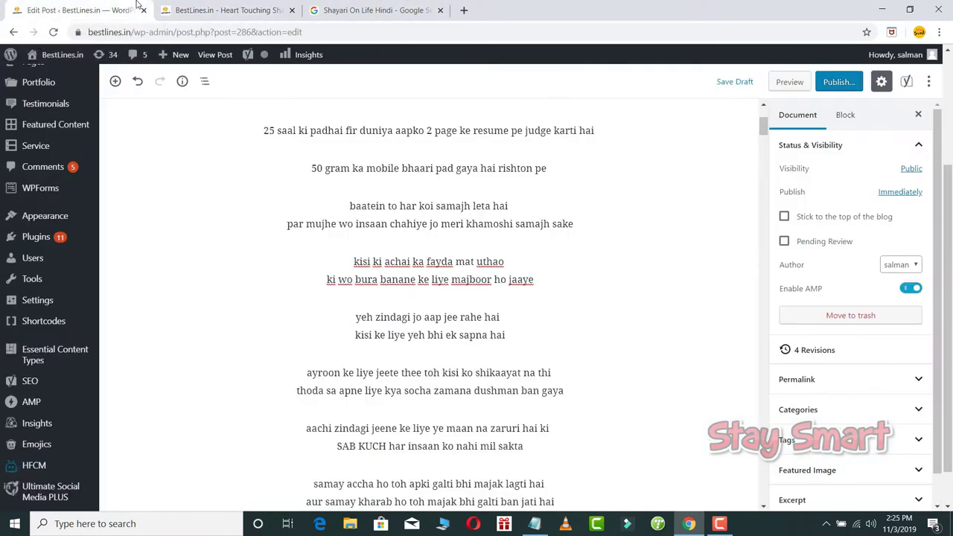
left_click(415, 10)
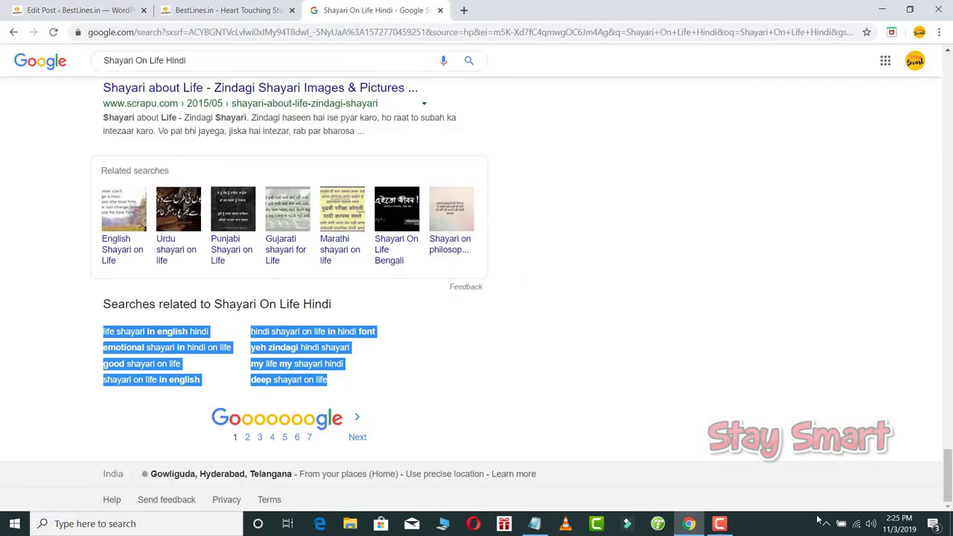
left_click(719, 523)
left_click(907, 474)
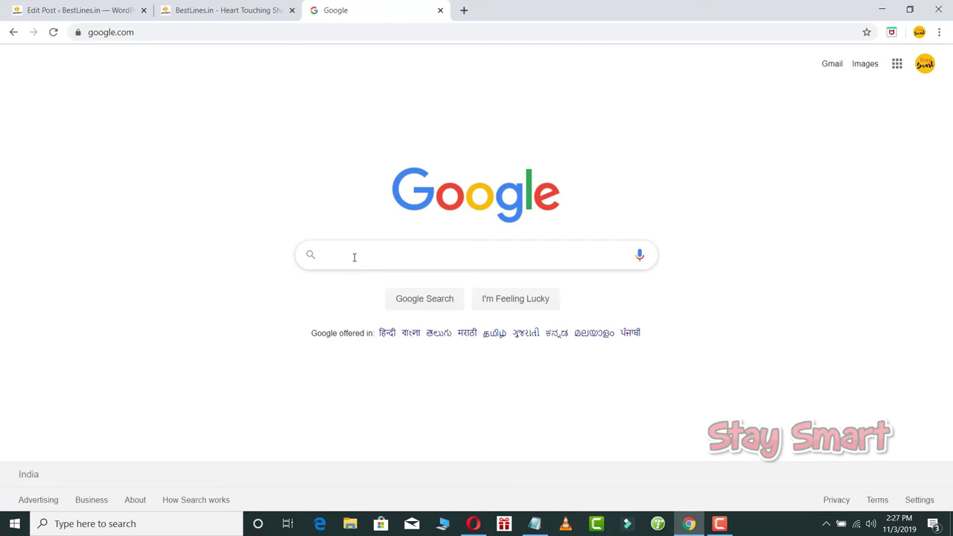
- Search Google for "cute girl whatsapp status"
left_click(354, 257)
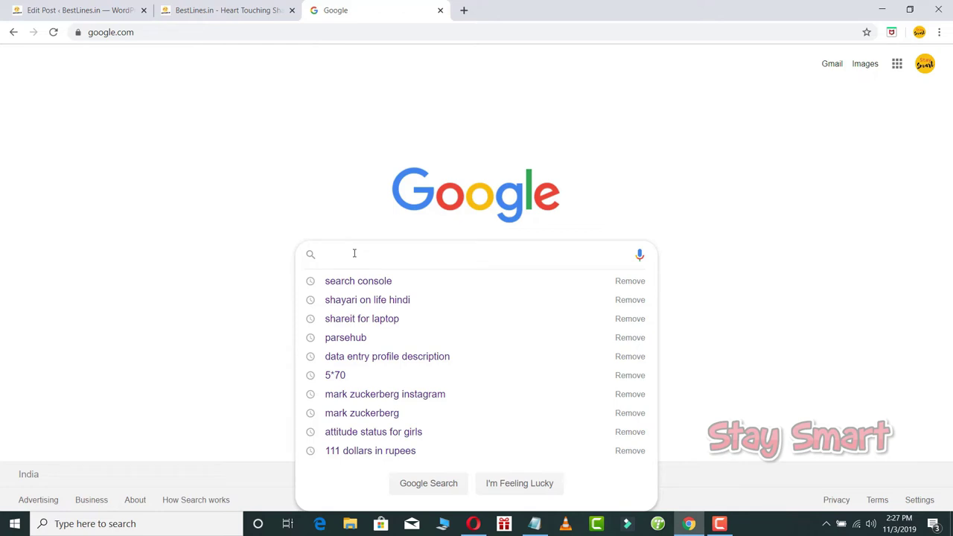
type("cute girl whatsapp status")
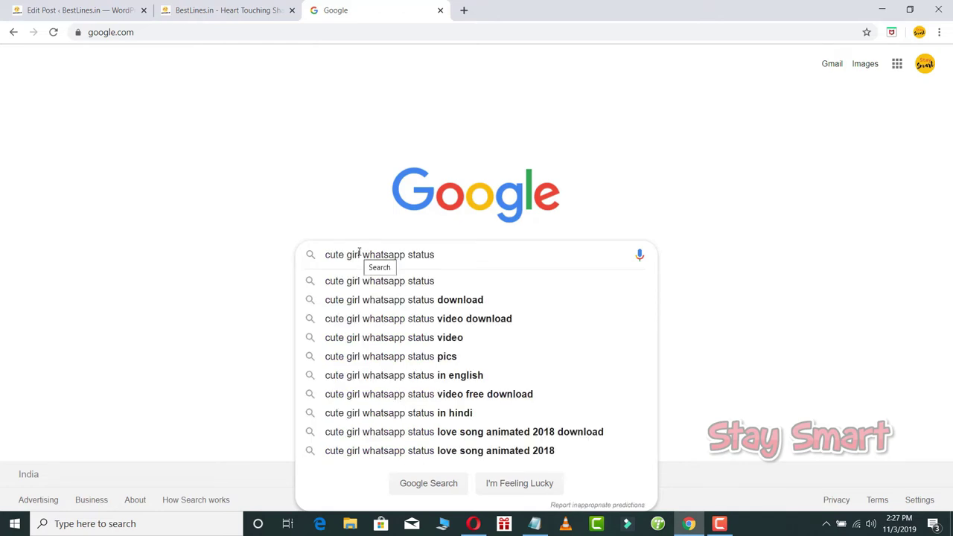
key("Return")
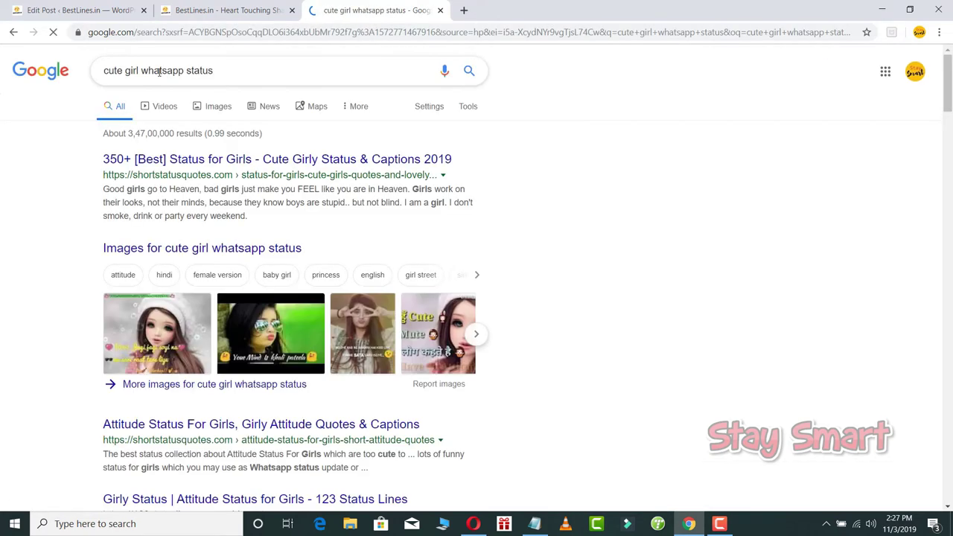
- Show the image results for "cute girl whatsapp status" and open the source page of the first bestlines.in image
left_click(214, 112)
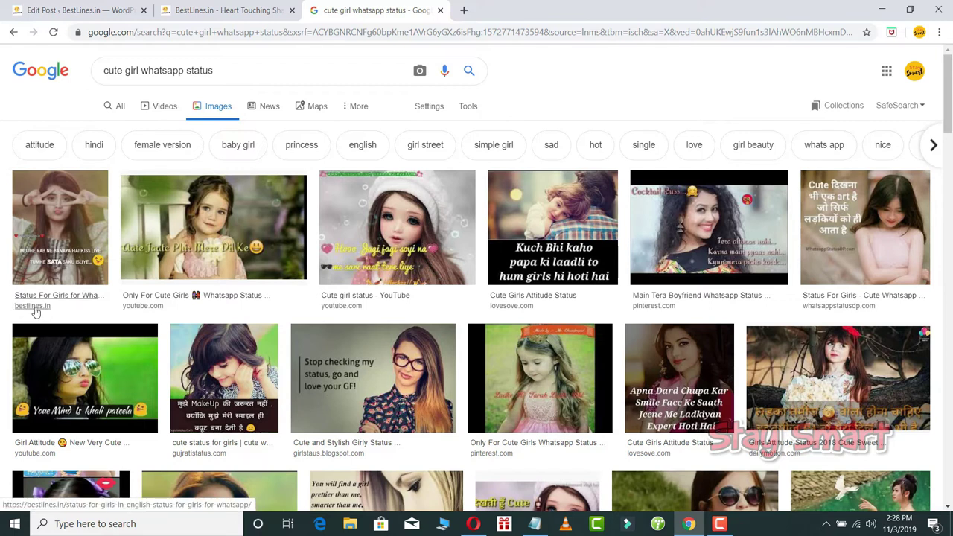
left_click(63, 233)
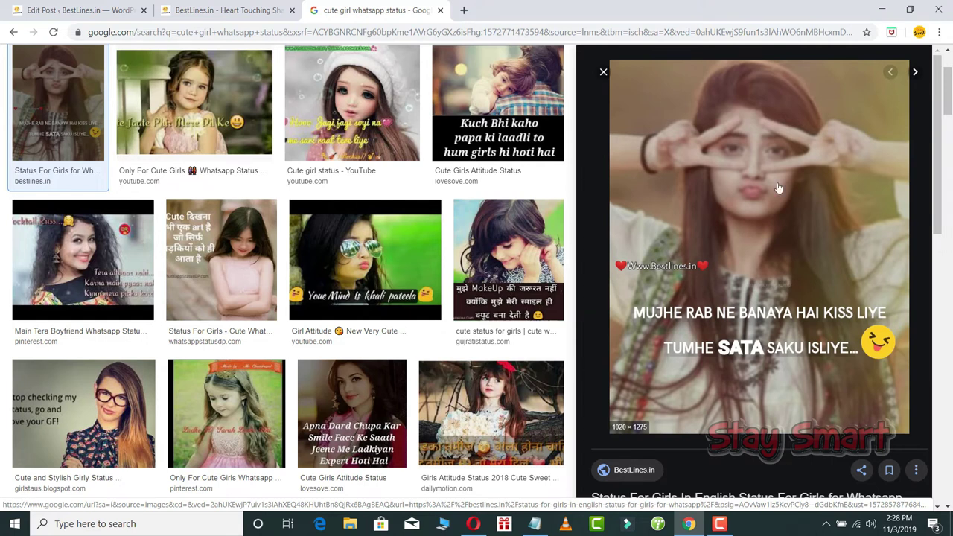
scroll(782, 141, "down", 1)
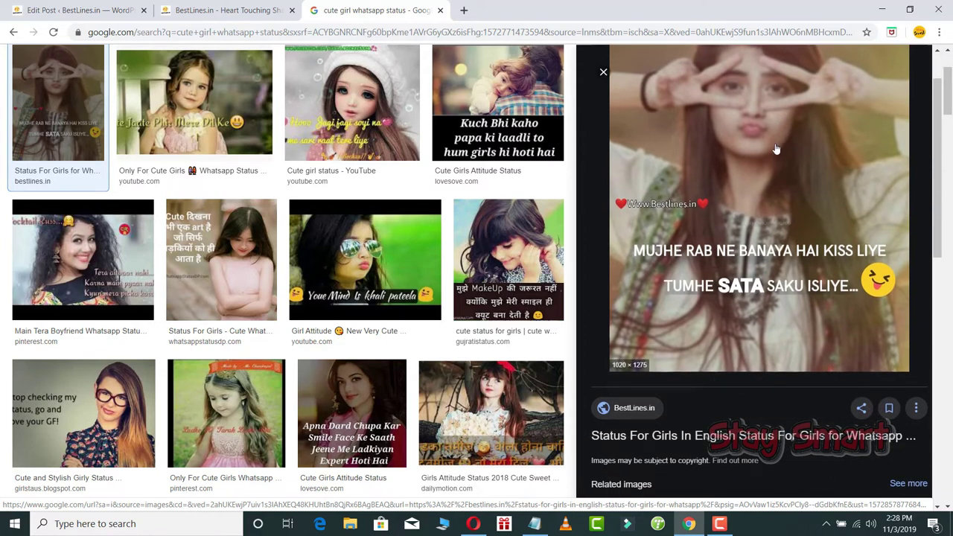
left_click(625, 409)
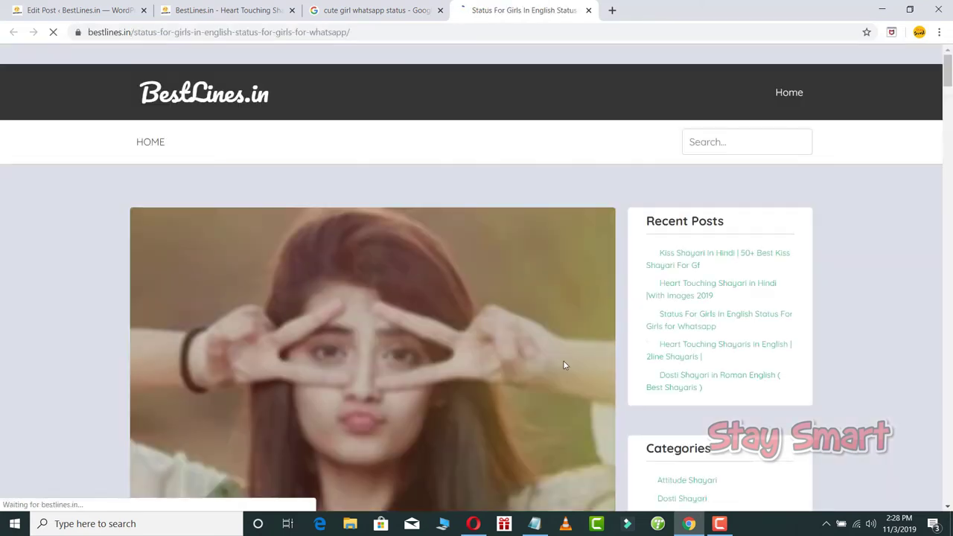
- Look through the Status For Girls article from its cover image to the status sections, and close its page
scroll(564, 363, "down", 2)
scroll(563, 365, "down", 10)
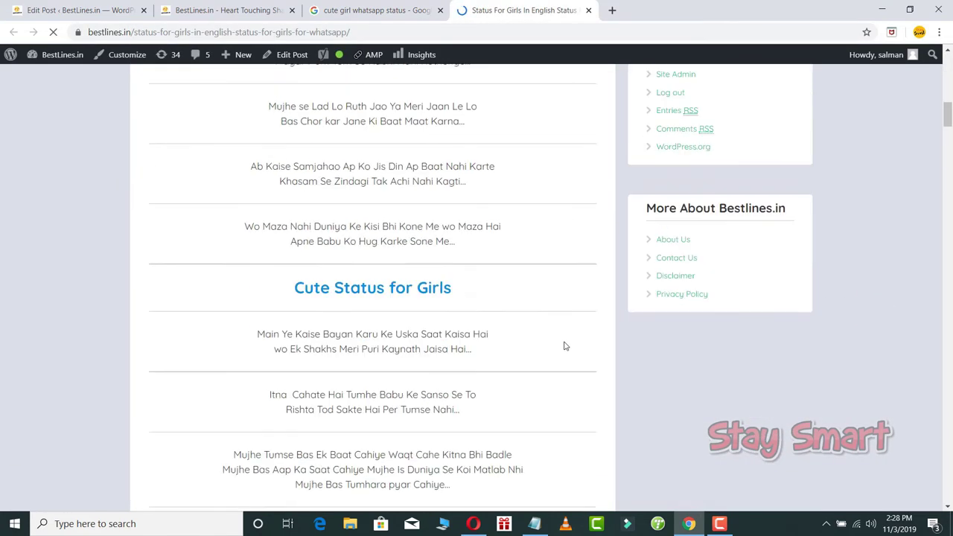
scroll(564, 344, "down", 6)
scroll(562, 346, "up", 16)
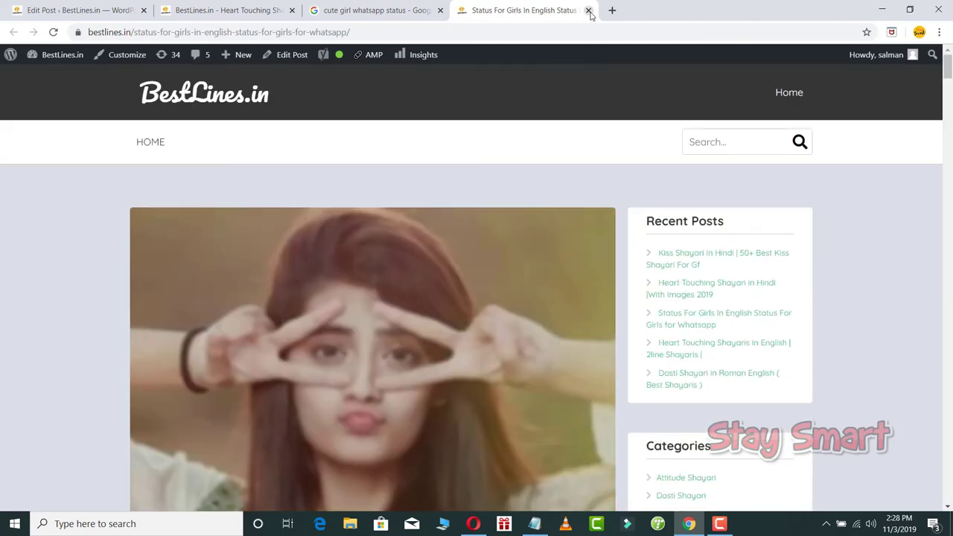
left_click(588, 11)
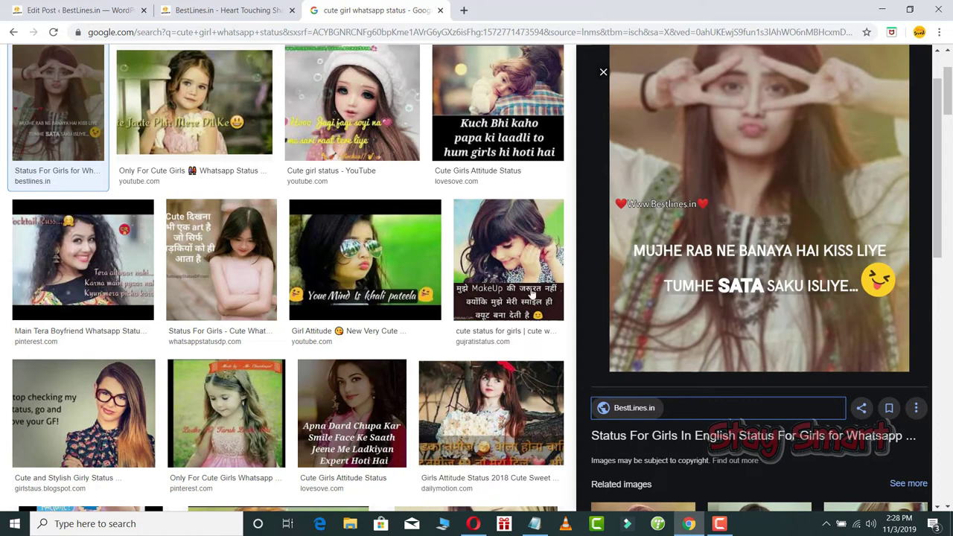
- Check the image search phrase, reopen the previewed image's BestLines.in source page, and review its status sections again
scroll(531, 294, "up", 3)
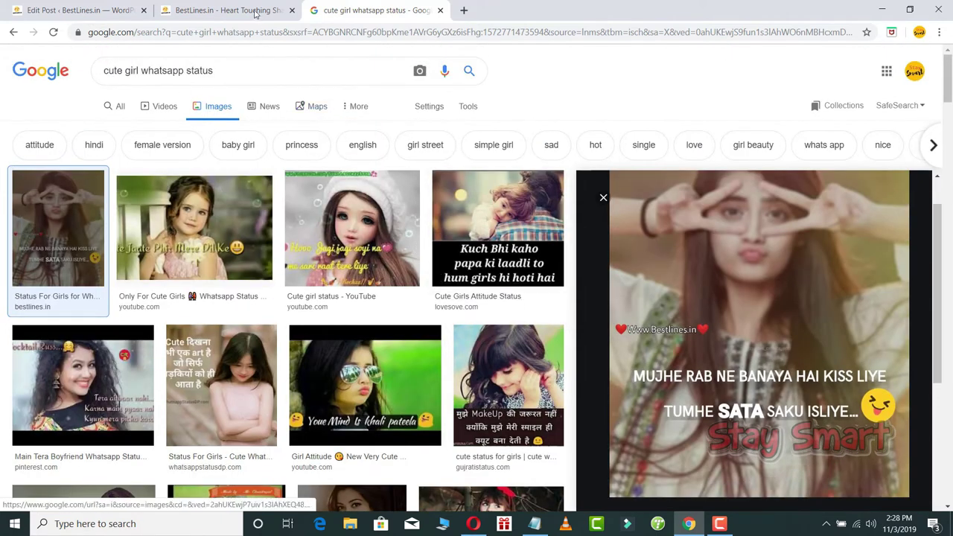
left_click_drag(216, 70, 102, 70)
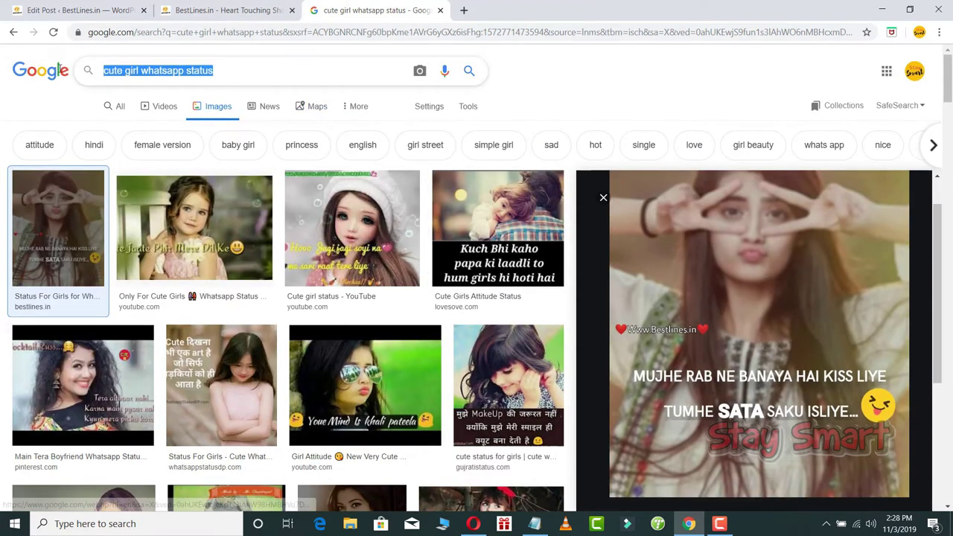
left_click(708, 81)
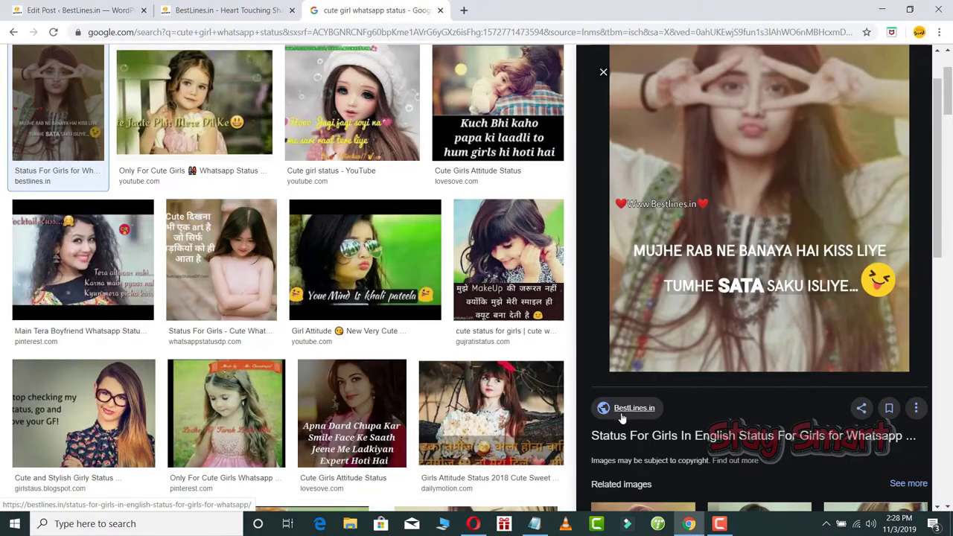
left_click(624, 411)
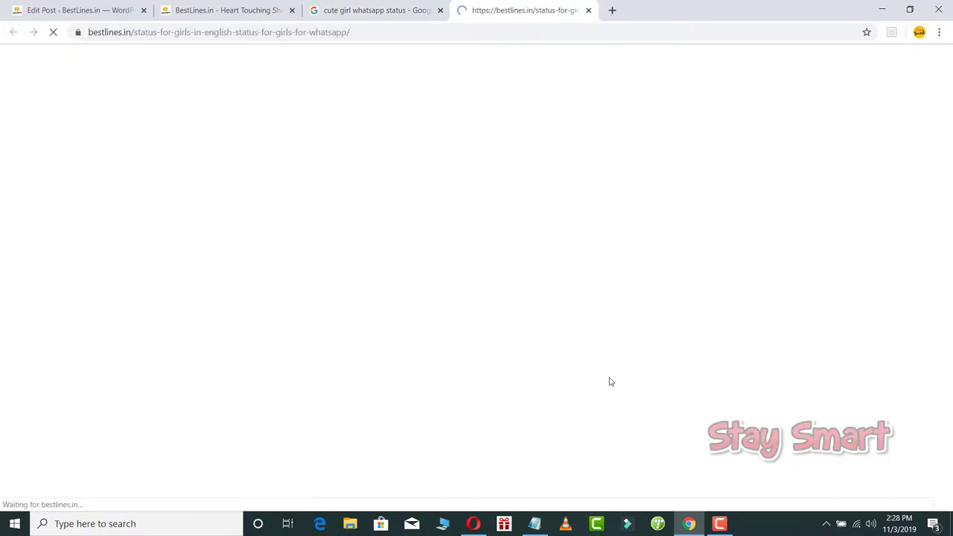
scroll(564, 365, "down", 2)
scroll(563, 365, "down", 10)
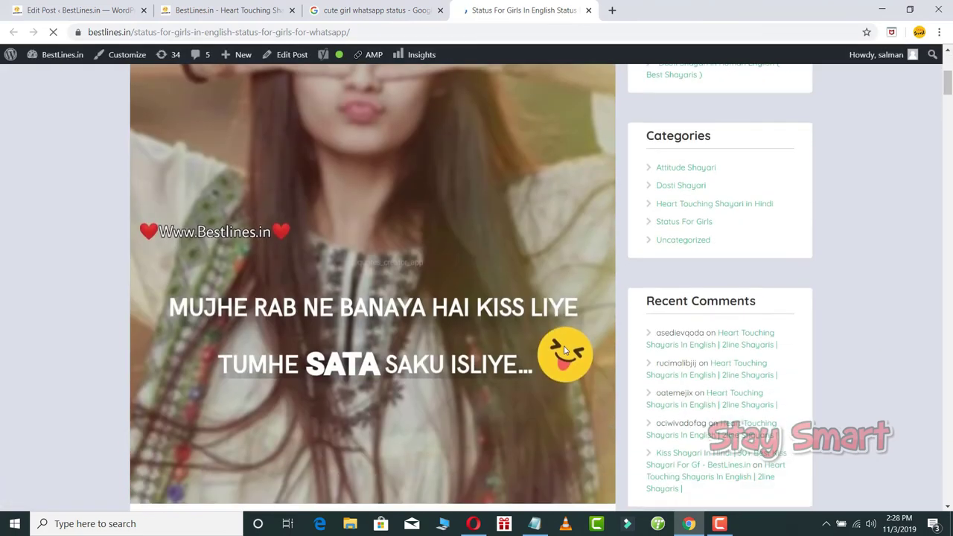
scroll(563, 344, "down", 8)
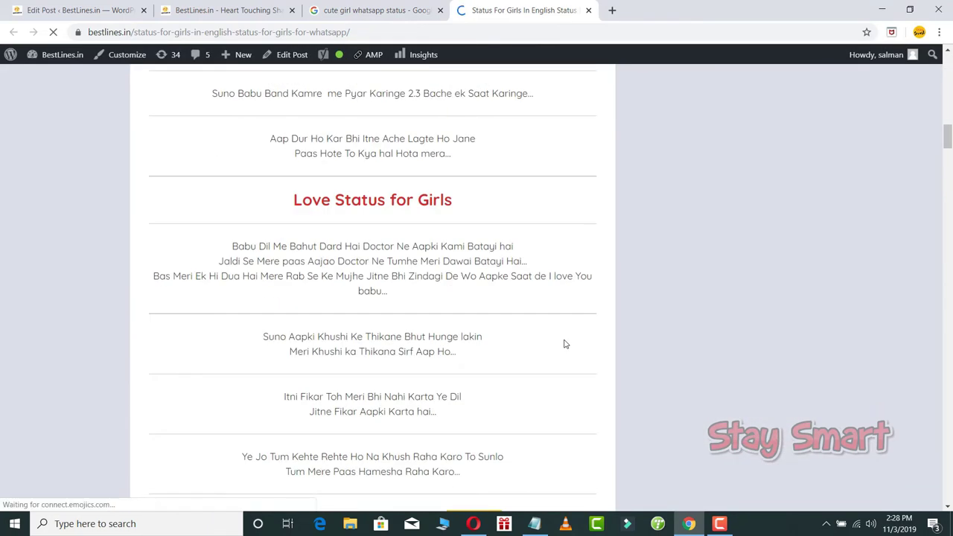
scroll(564, 344, "up", 15)
scroll(559, 345, "up", 5)
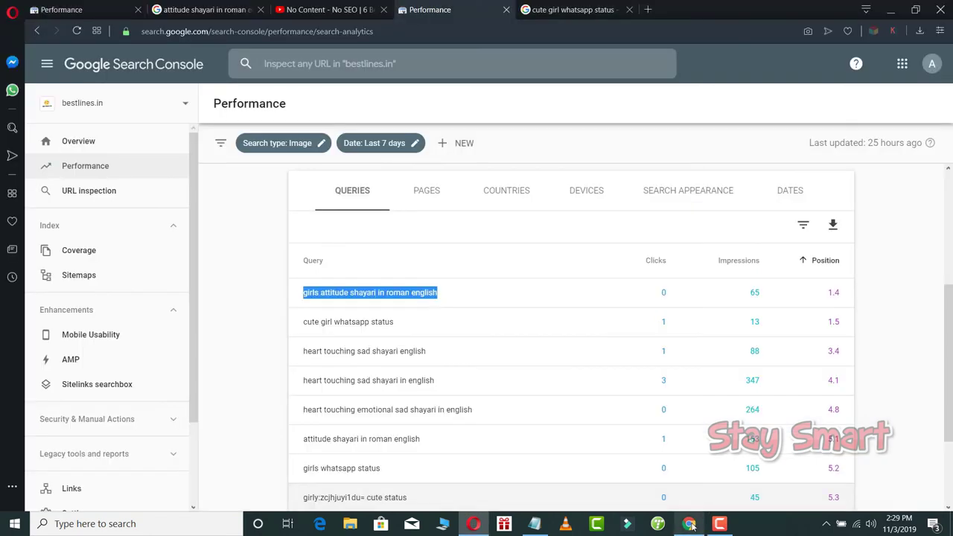
- Switch to Chrome and search Google Images for "girls attitude shayari in roman english"
left_click(690, 523)
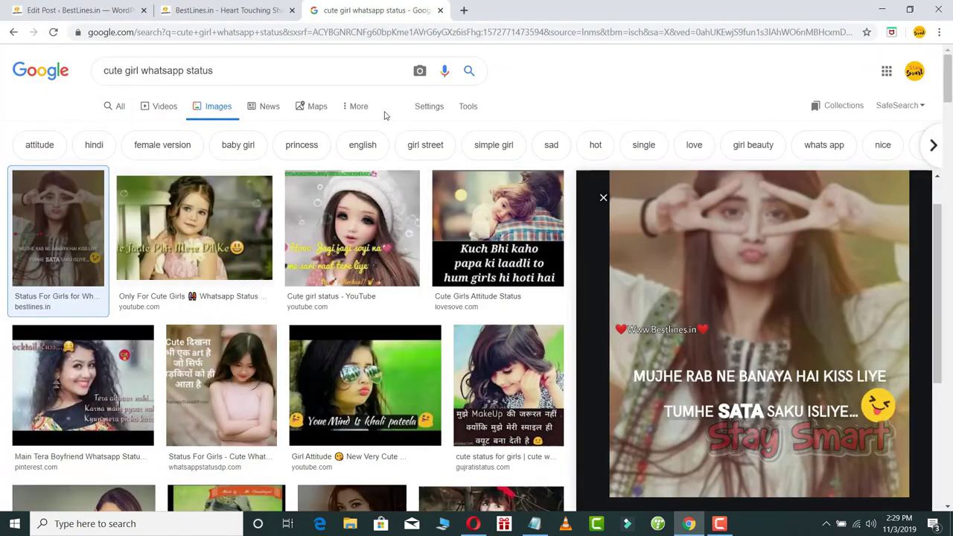
left_click(253, 71)
key("ctrl+a")
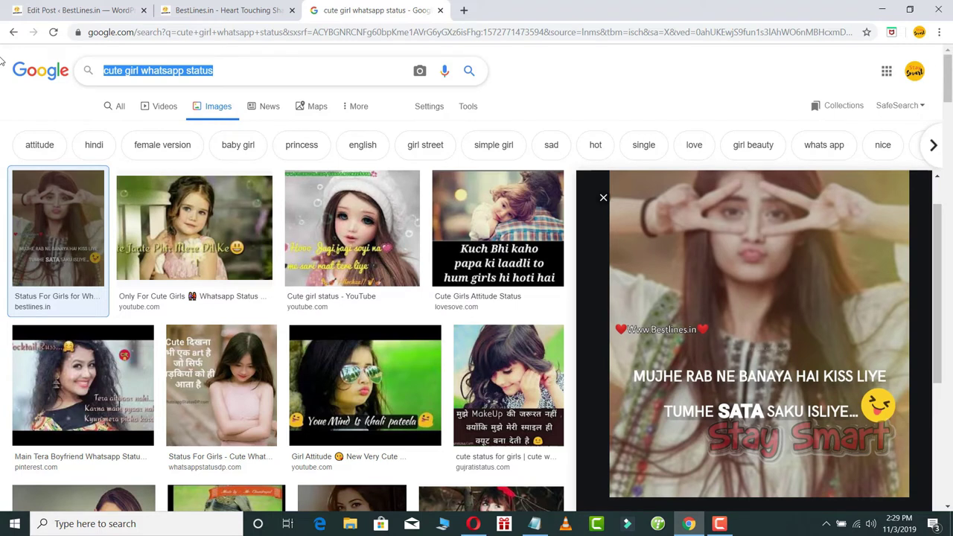
type("girls attitude shayari in roman english")
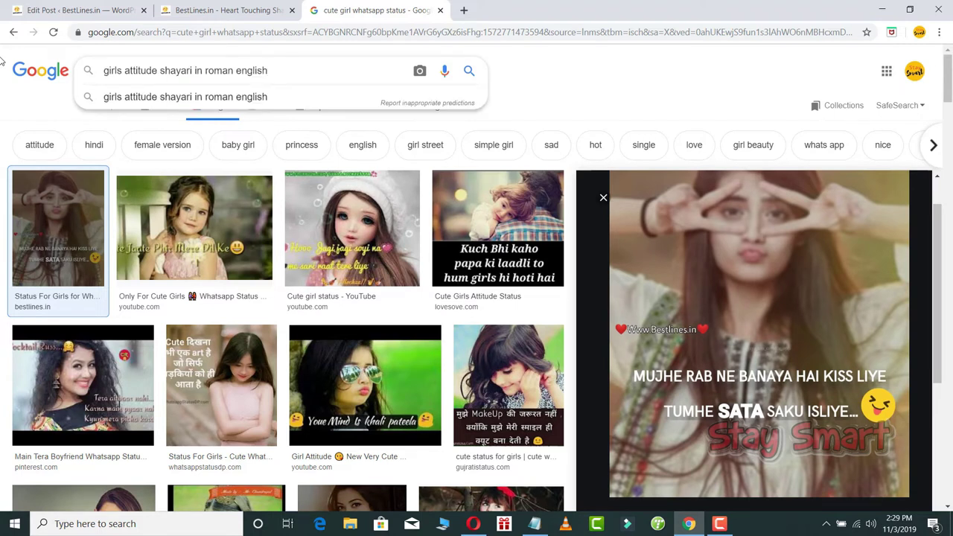
key("Return")
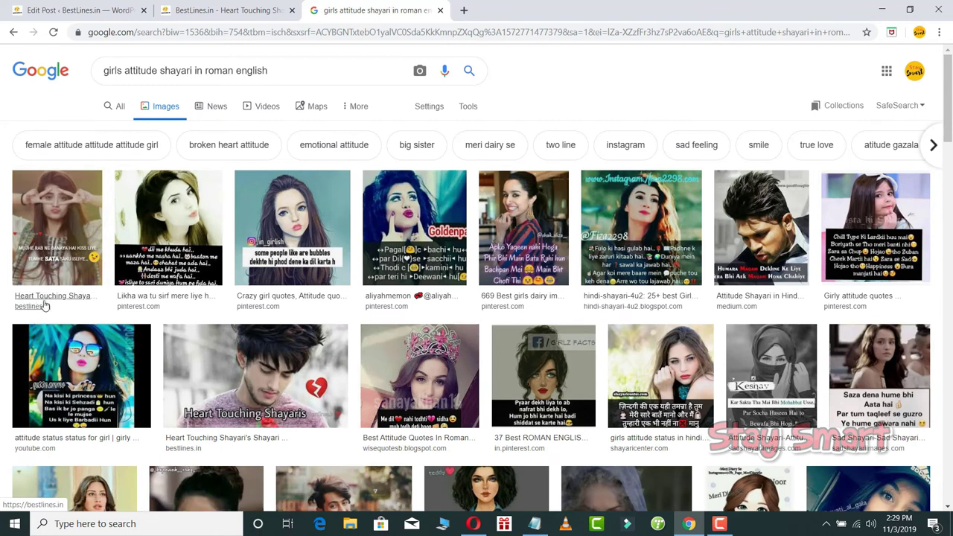
- Examine the image results for "girls attitude shayari in roman english" for pictures that come from bestlines.in
left_click(291, 73)
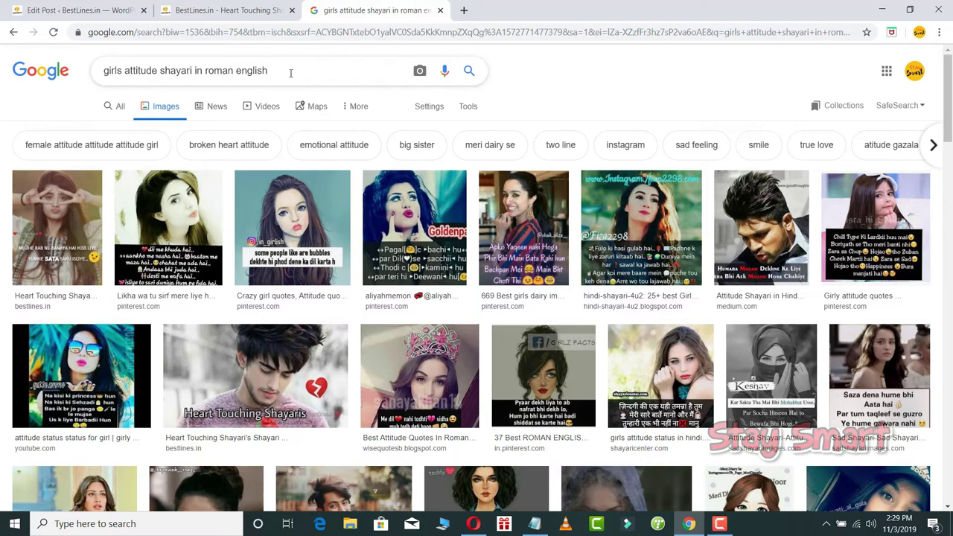
left_click_drag(290, 73, 100, 71)
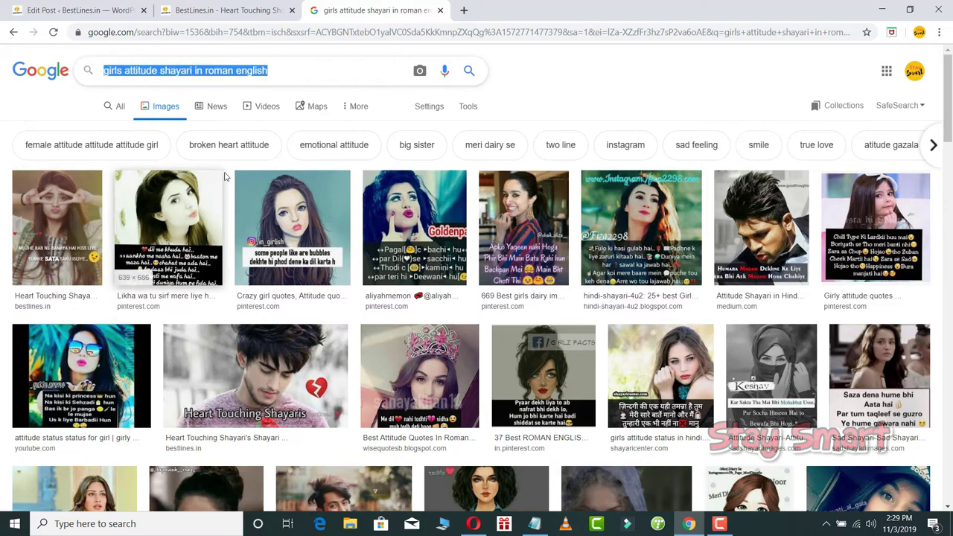
scroll(225, 175, "down", 1)
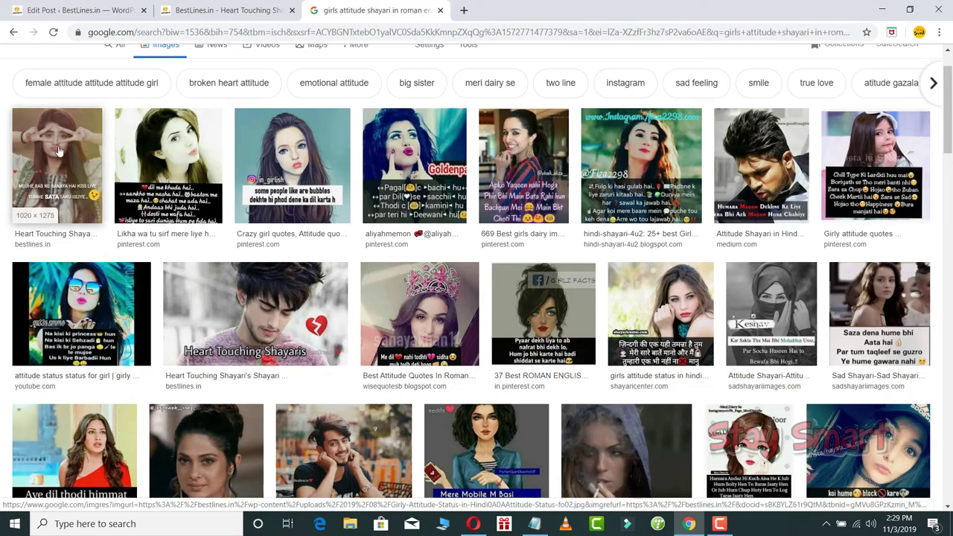
scroll(350, 283, "down", 3)
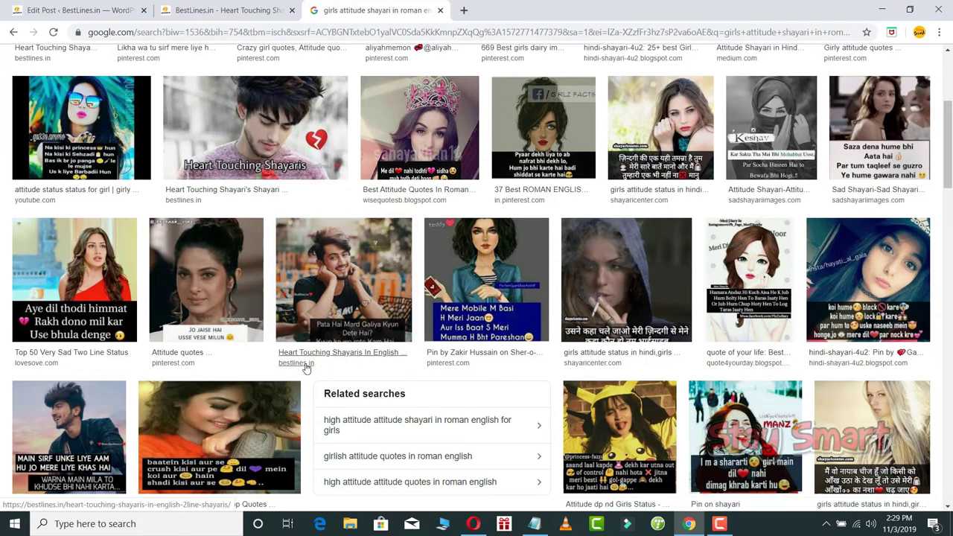
scroll(315, 285, "down", 2)
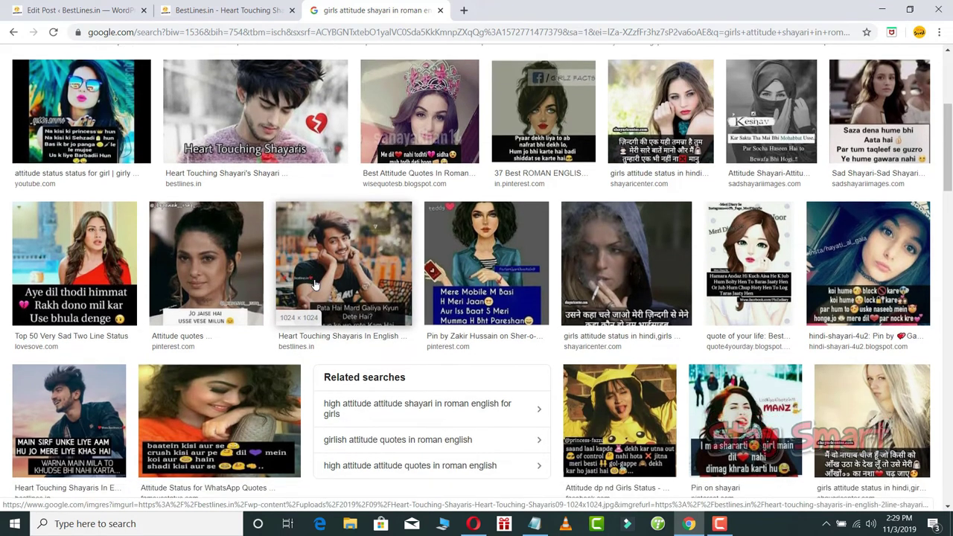
scroll(315, 285, "down", 2)
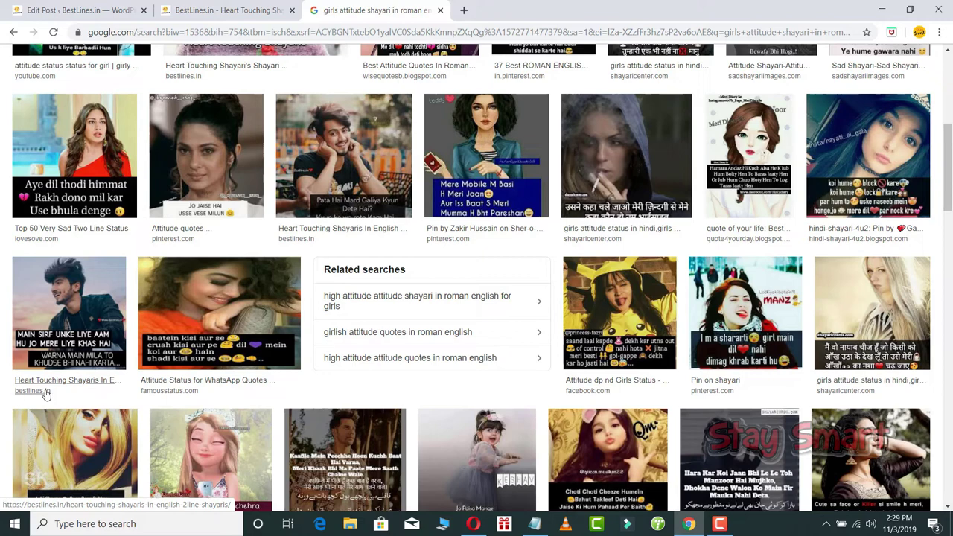
scroll(41, 393, "down", 2)
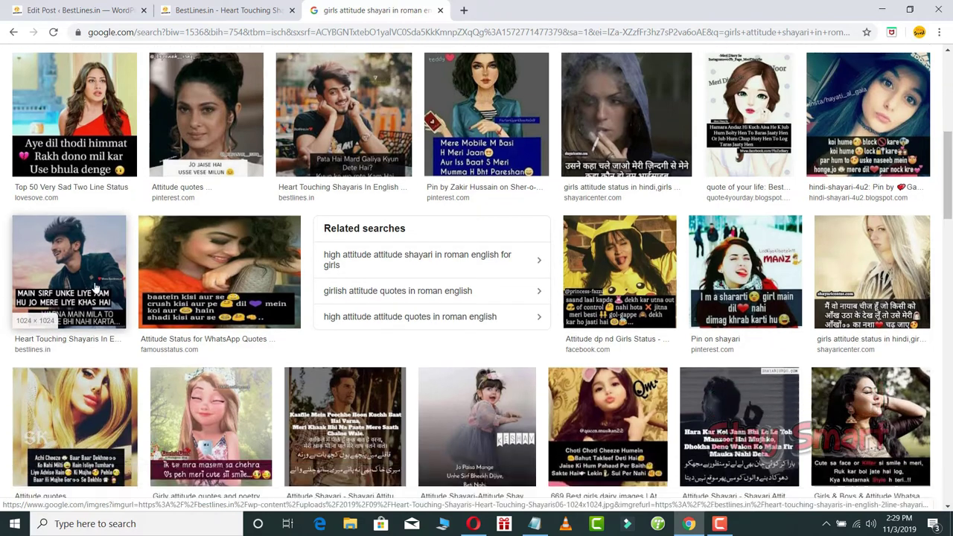
scroll(97, 282, "down", 2)
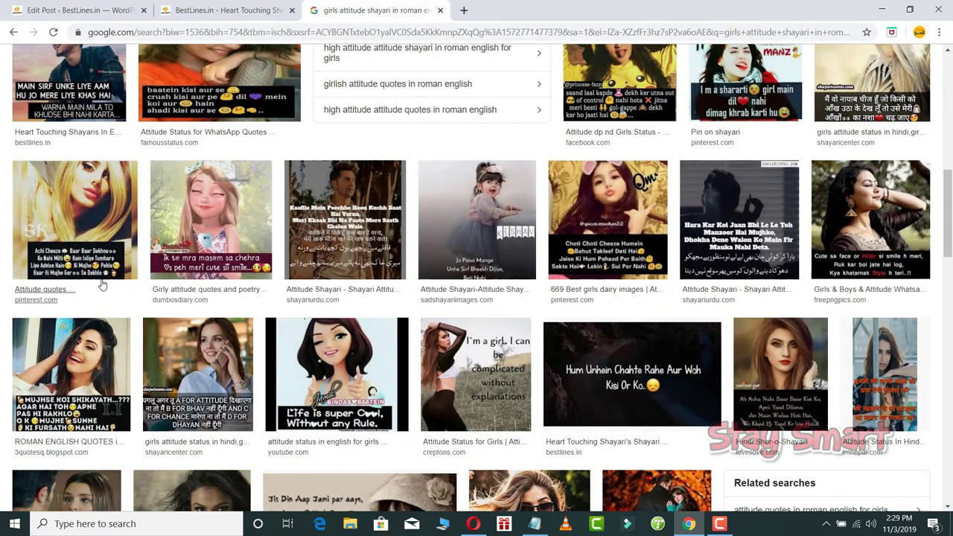
scroll(100, 279, "up", 6)
scroll(111, 281, "up", 4)
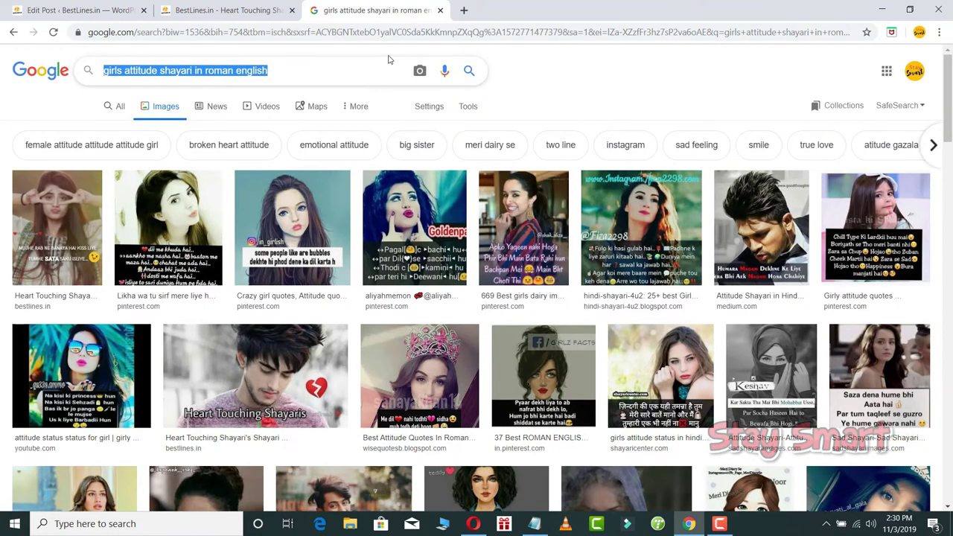
- Close the Google search, return to the "Shayari On Life Hindi" post in the editor, and look over its opening verses
left_click(440, 11)
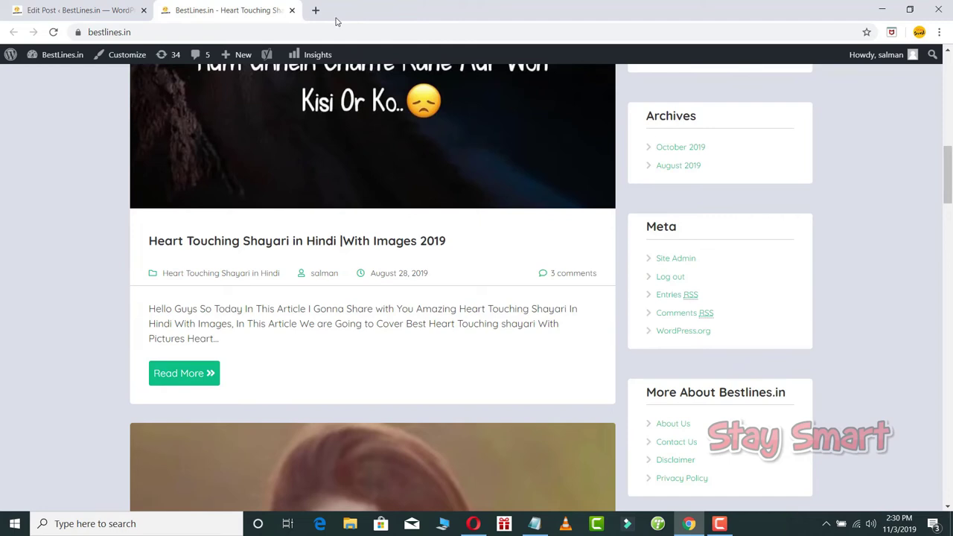
left_click(79, 10)
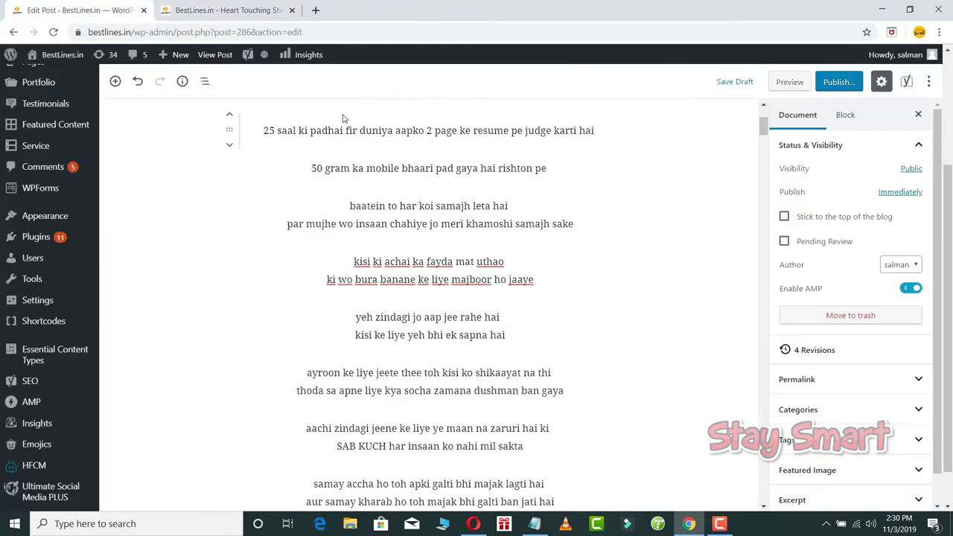
scroll(726, 211, "up", 2)
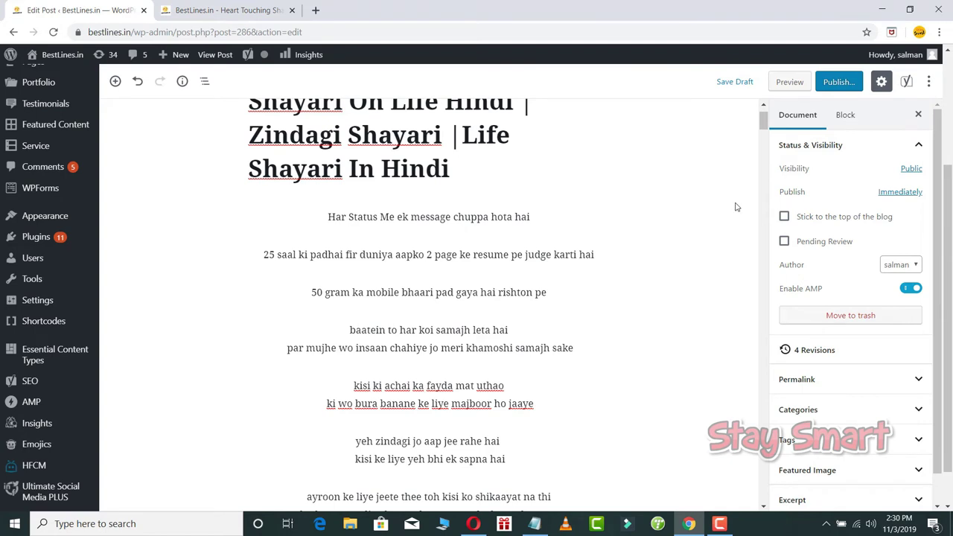
scroll(734, 208, "down", 3)
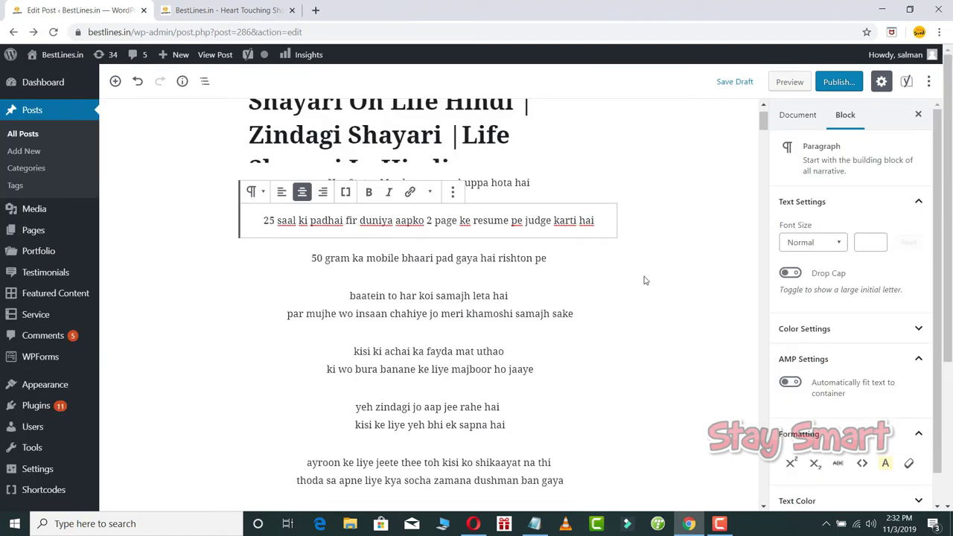
left_click(645, 279)
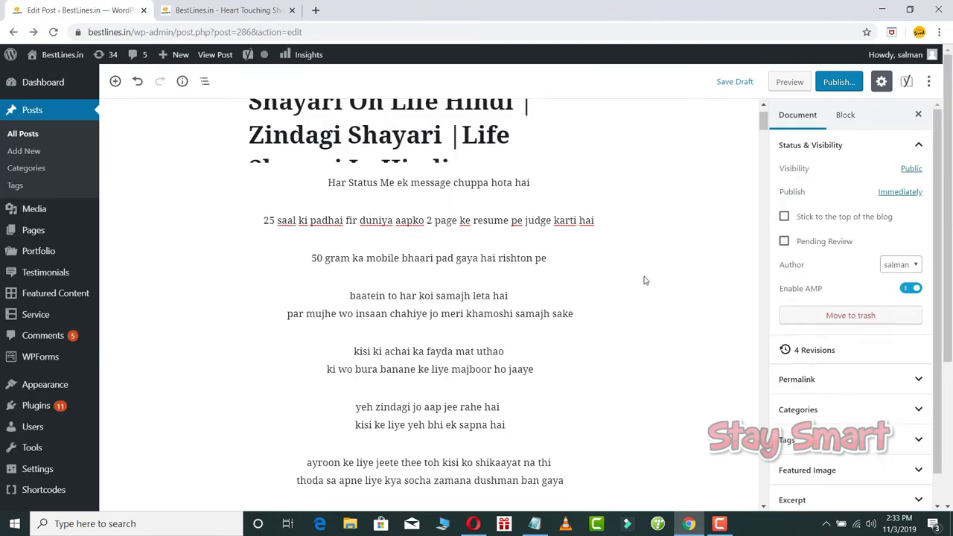
scroll(648, 279, "down", 3)
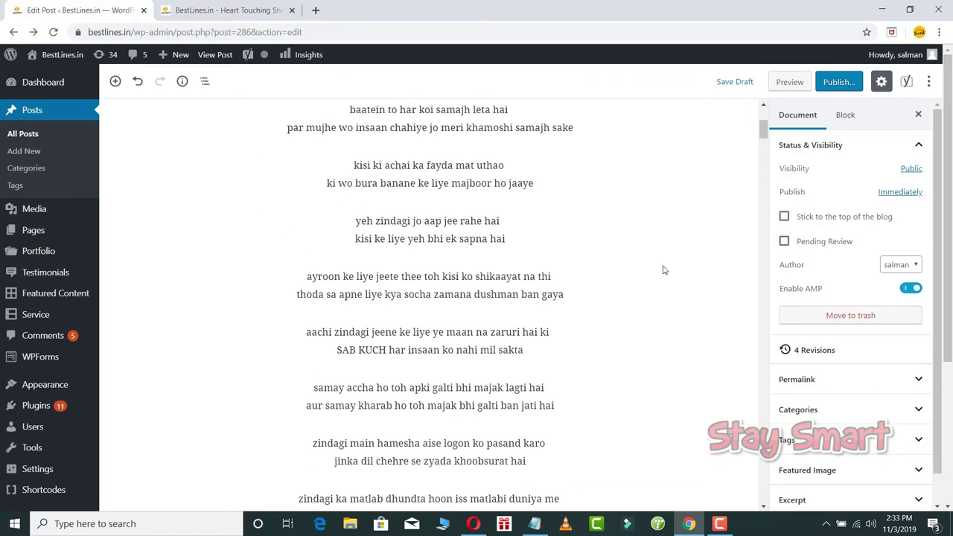
scroll(663, 270, "up", 4)
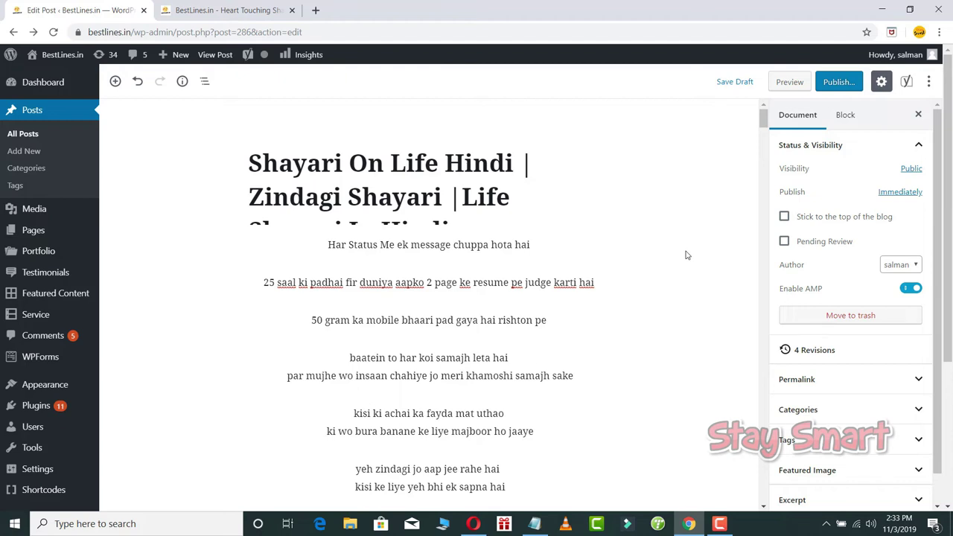
- Insert an image block below the verse "25 saal ki padhai fir duniya aapko 2 page ke resume pe judge karti hai" and open the media library for it
scroll(640, 192, "down", 4)
scroll(638, 281, "up", 1)
scroll(639, 281, "up", 3)
left_click_drag(268, 287, 658, 283)
left_click(658, 283)
left_click_drag(262, 285, 599, 279)
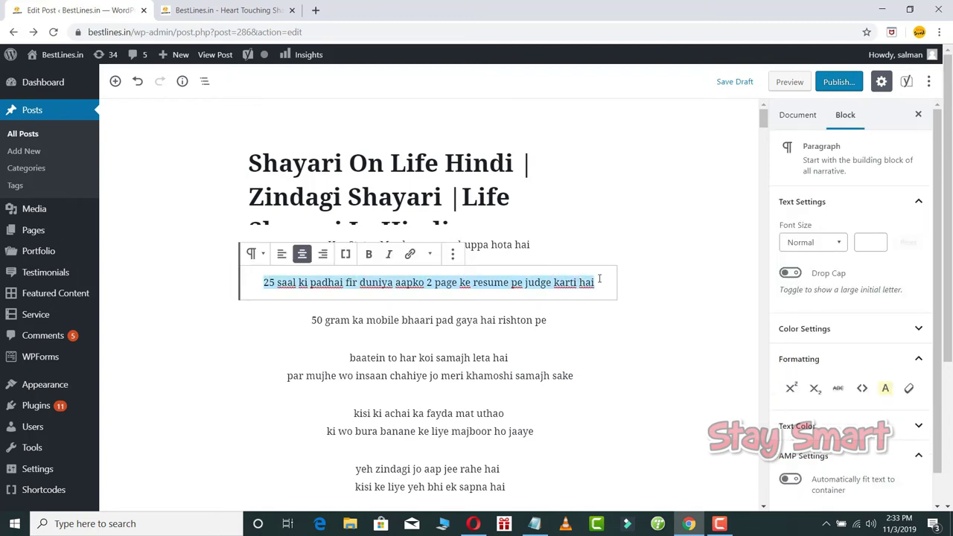
left_click(429, 300)
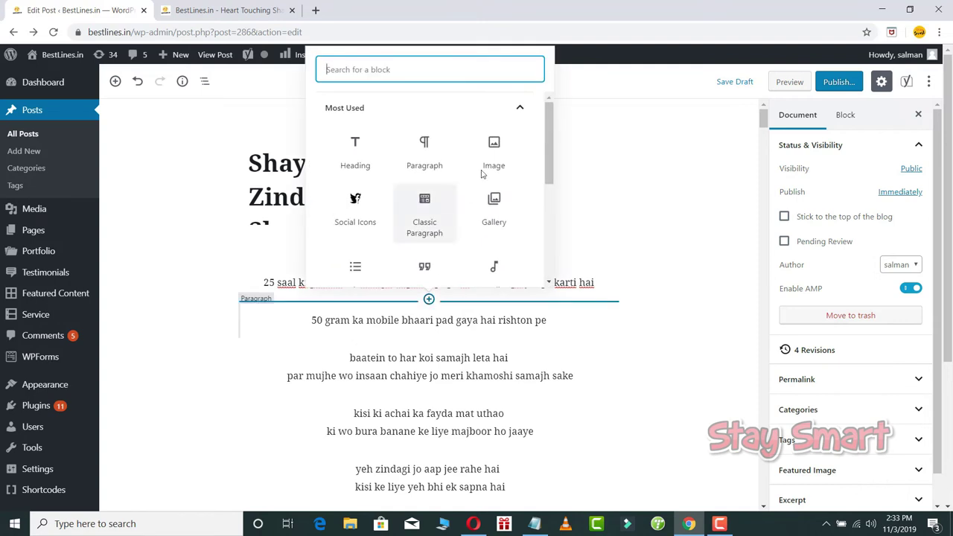
left_click(494, 149)
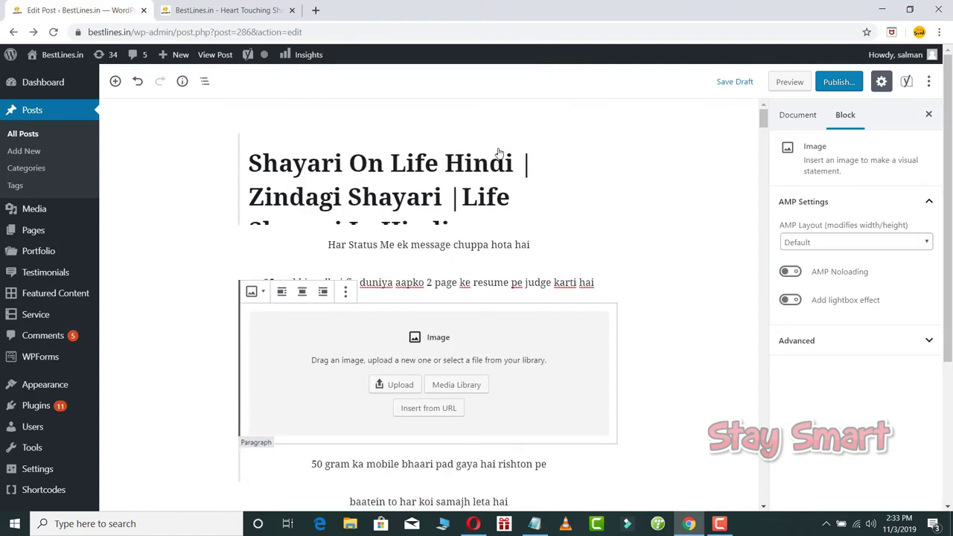
left_click(447, 385)
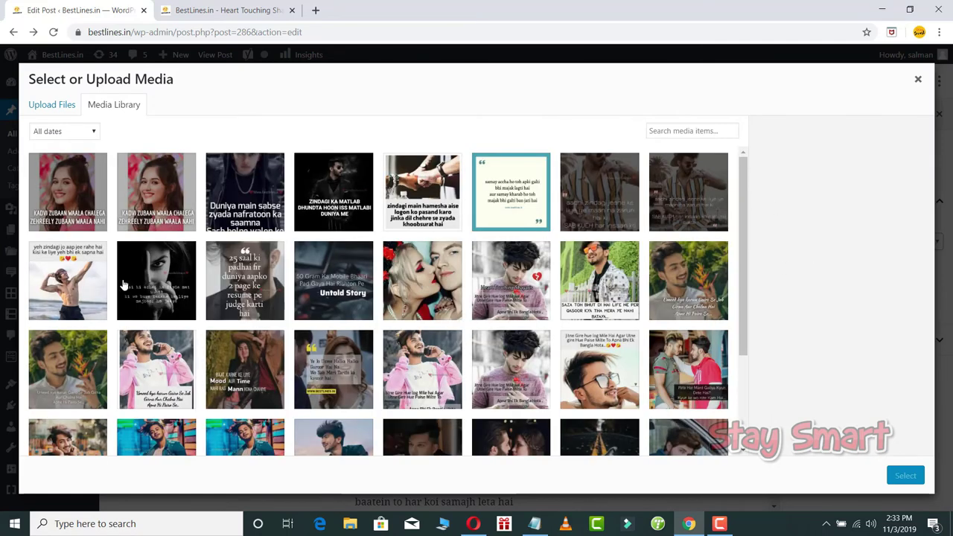
- Choose the "25 saal ki padhai" quote image and set its alt text to "Shayari on life hindi,zindagi shayari,"
left_click(242, 278)
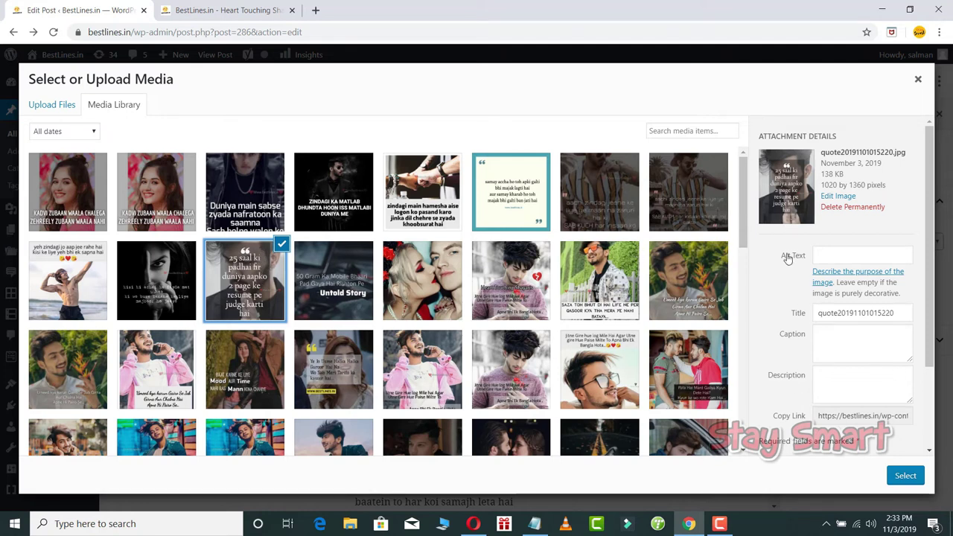
left_click(855, 254)
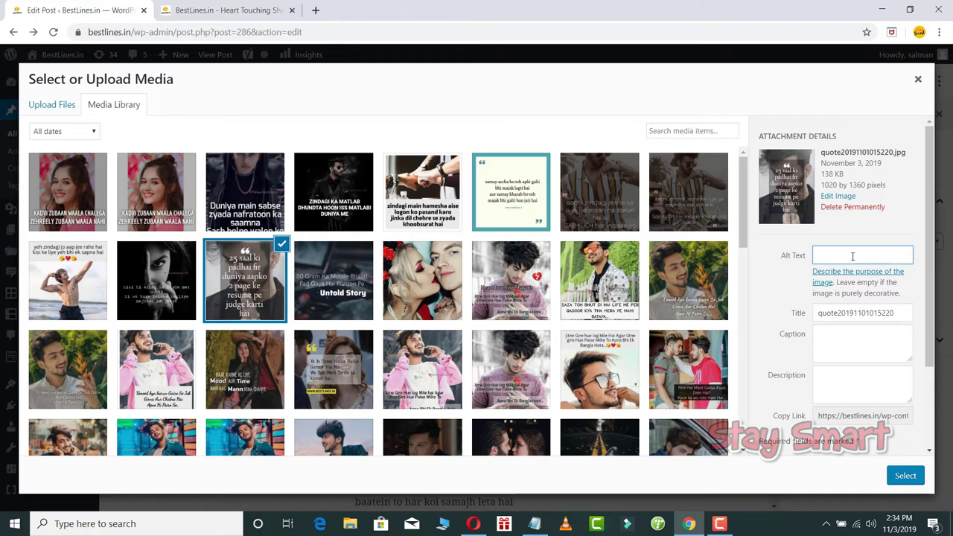
type("Sha")
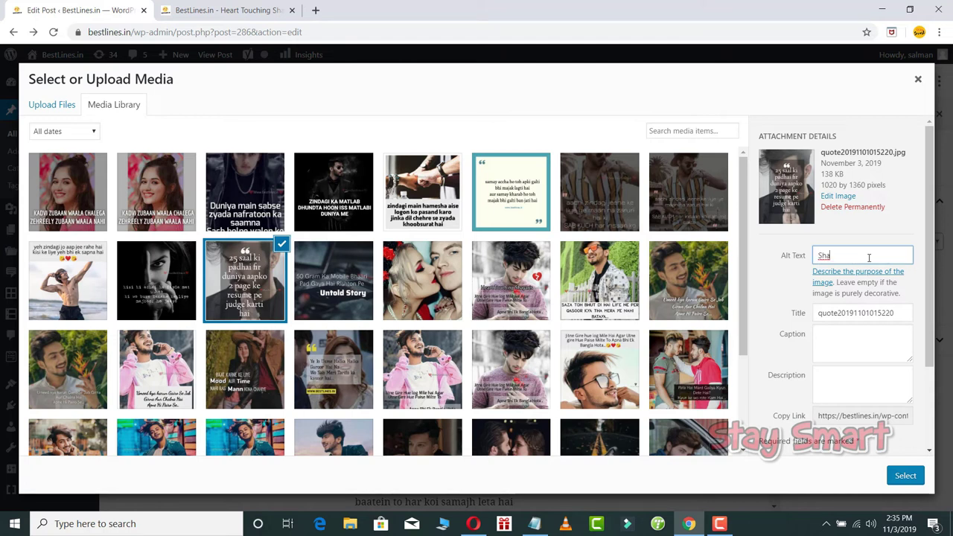
type("ya")
type("ri o")
type("n life hindi")
type(",zindagi")
type("i")
type(" sha")
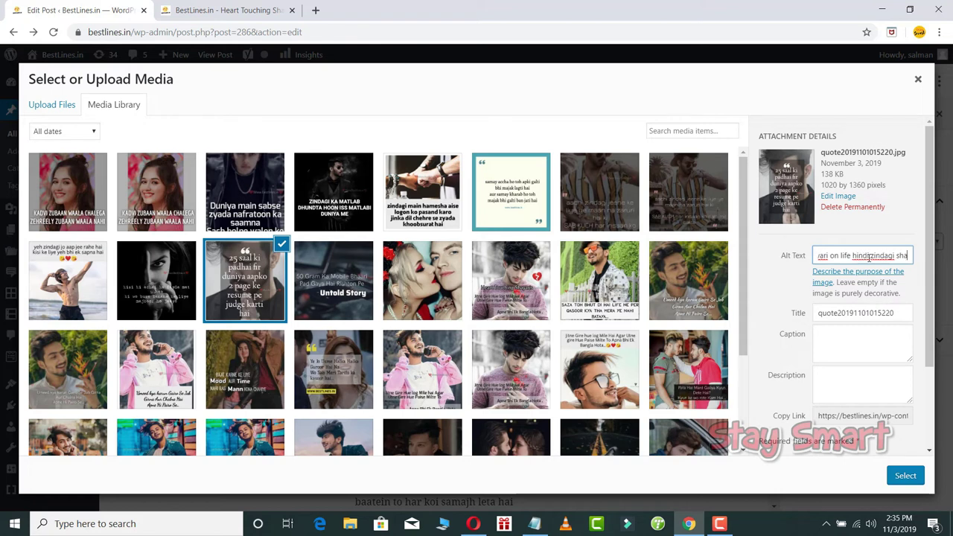
type("yari,qouot")
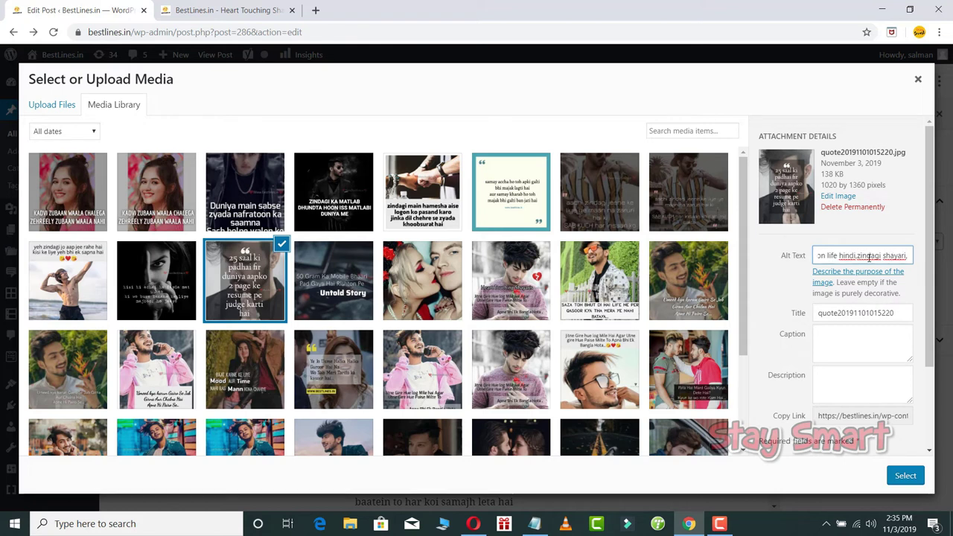
key("BackSpace")
key("BackSpace")
key("BackSpace")
key("BackSpace")
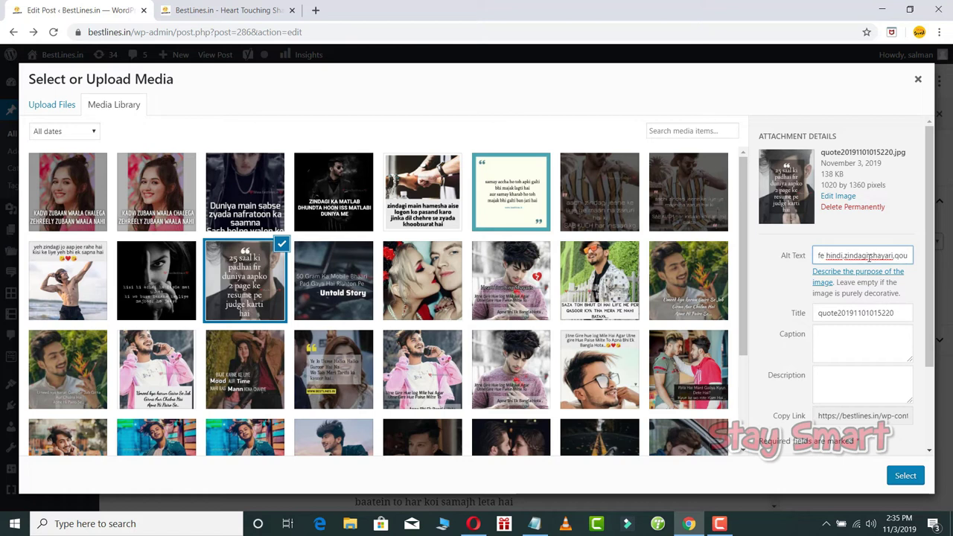
key("BackSpace")
key("BackSpace")
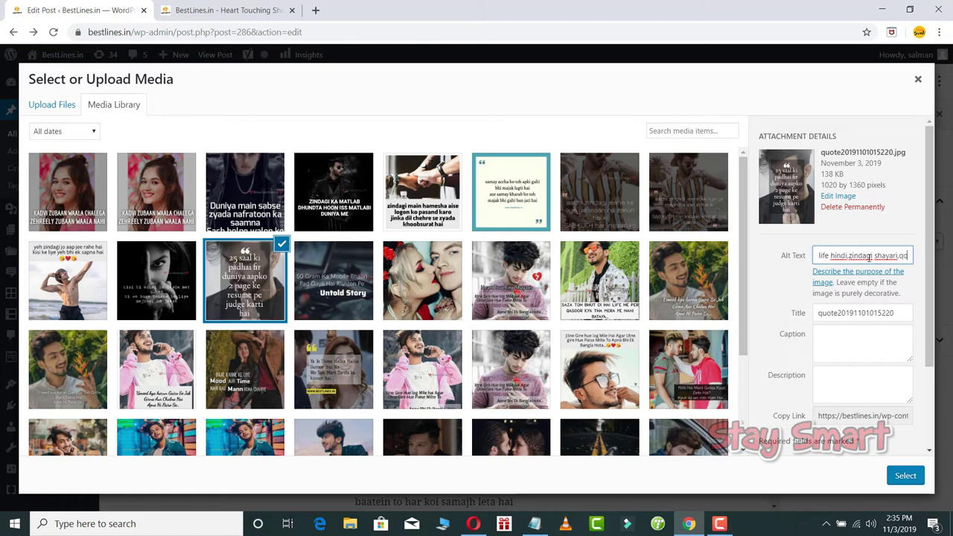
- Copy the image's alt text and paste it into the image title after "quote201911"
key("ctrl+a")
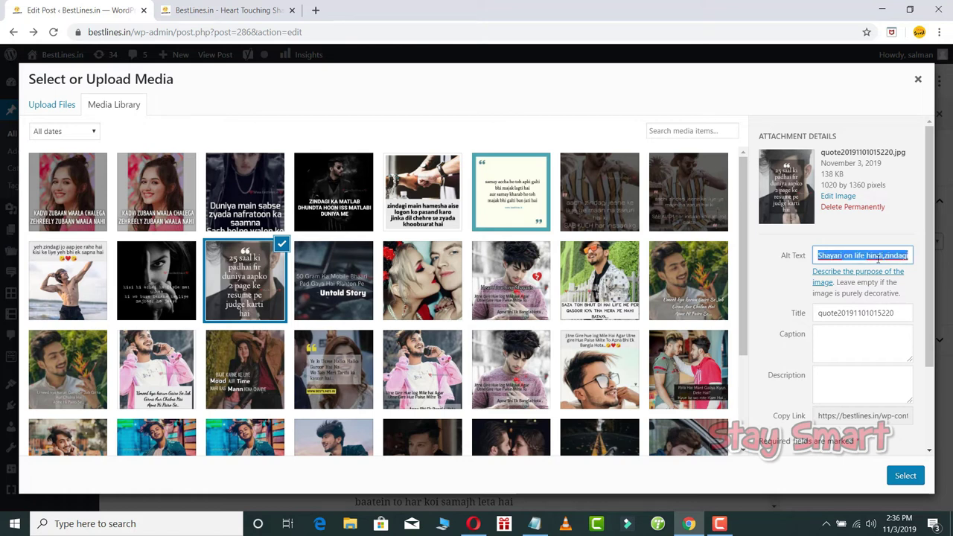
key("ctrl+c")
double_click(864, 315)
key("ctrl+v")
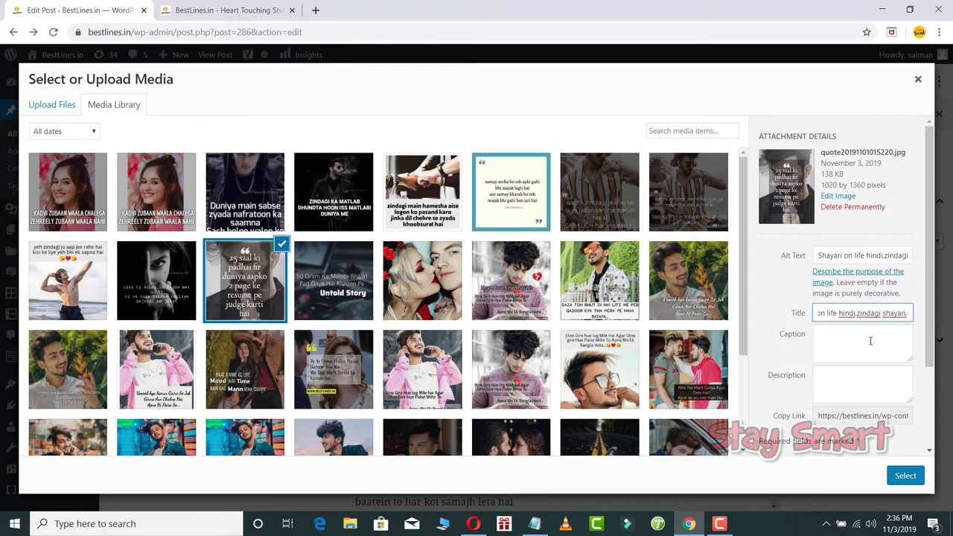
- Copy all keyword phrases in Notepad, from "life shayari in english hindi" to "deep shayari on life", into the image's description
left_click(813, 345)
left_click(813, 379)
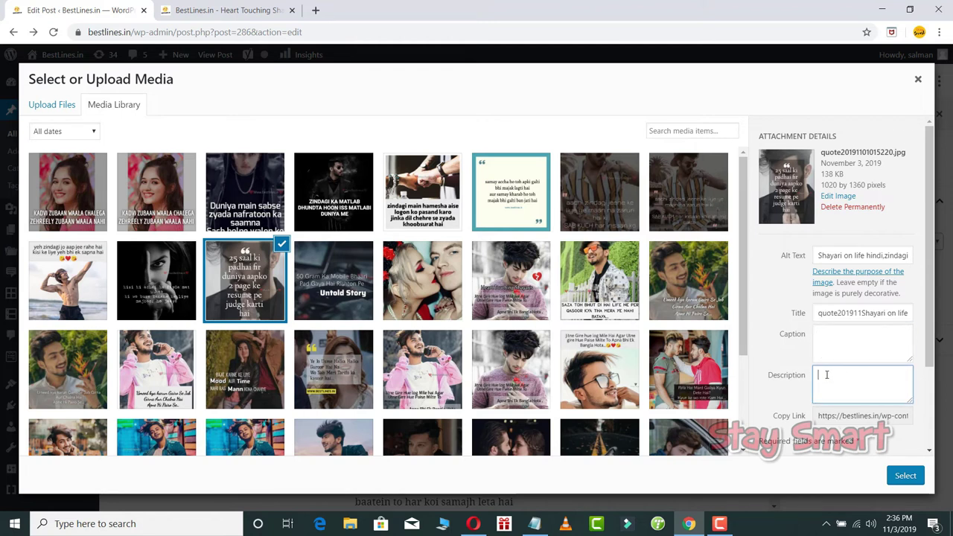
left_click(534, 523)
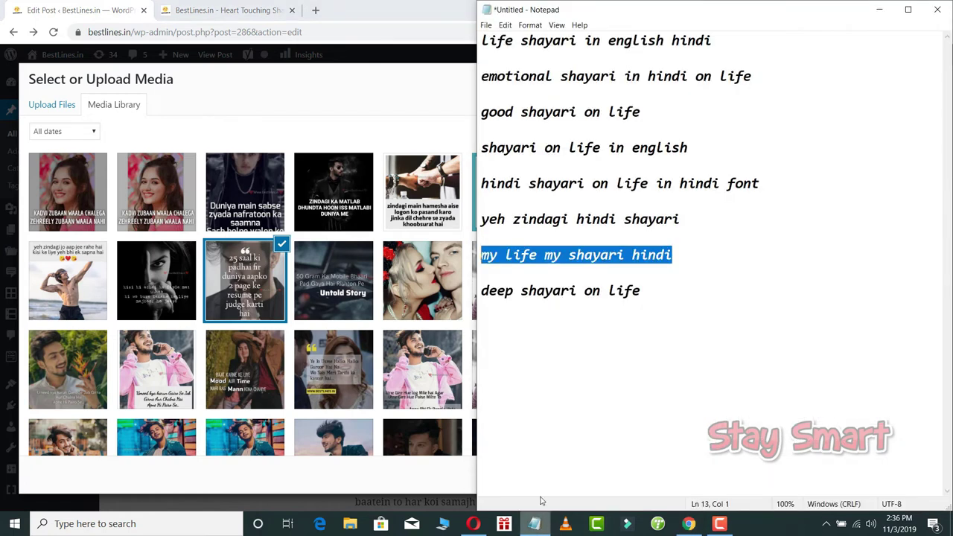
left_click_drag(726, 317, 486, 24)
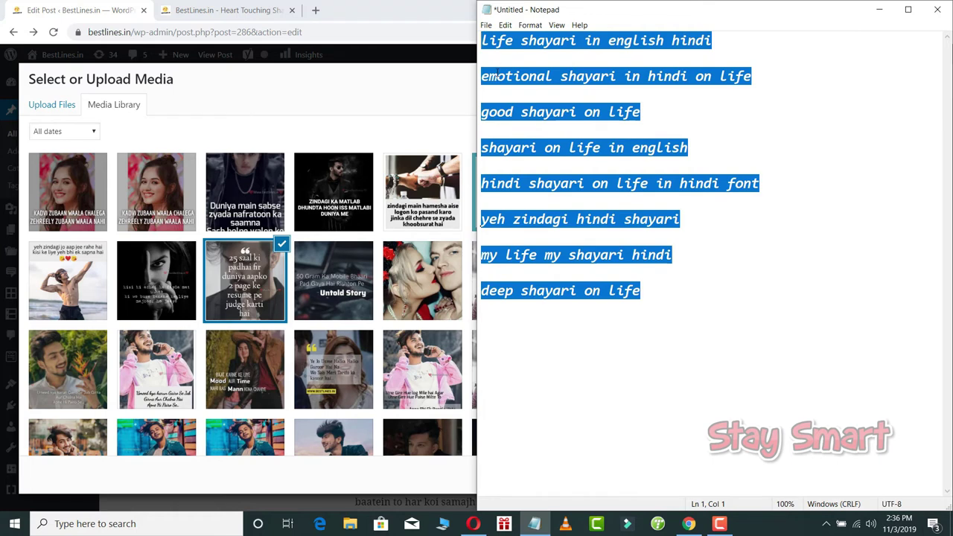
left_click(879, 9)
left_click(837, 383)
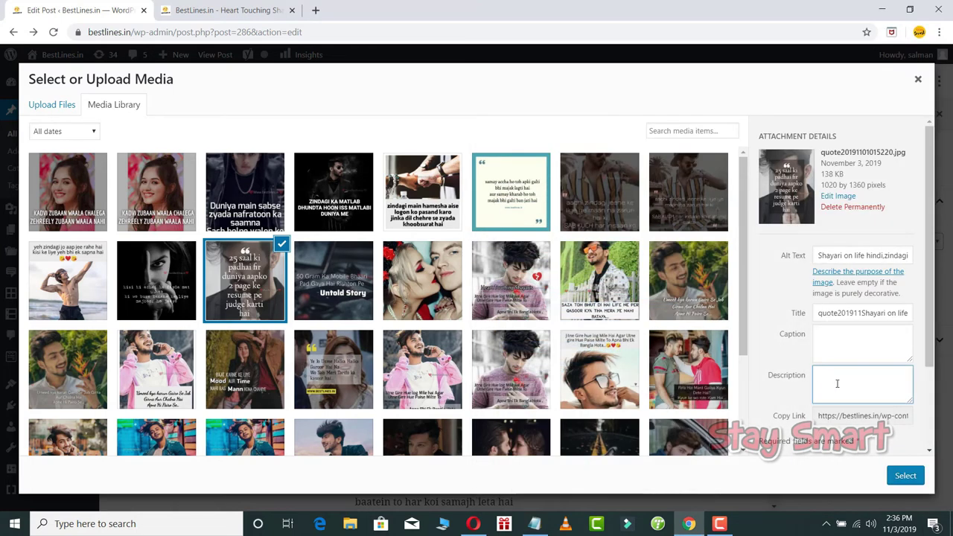
key("ctrl+v")
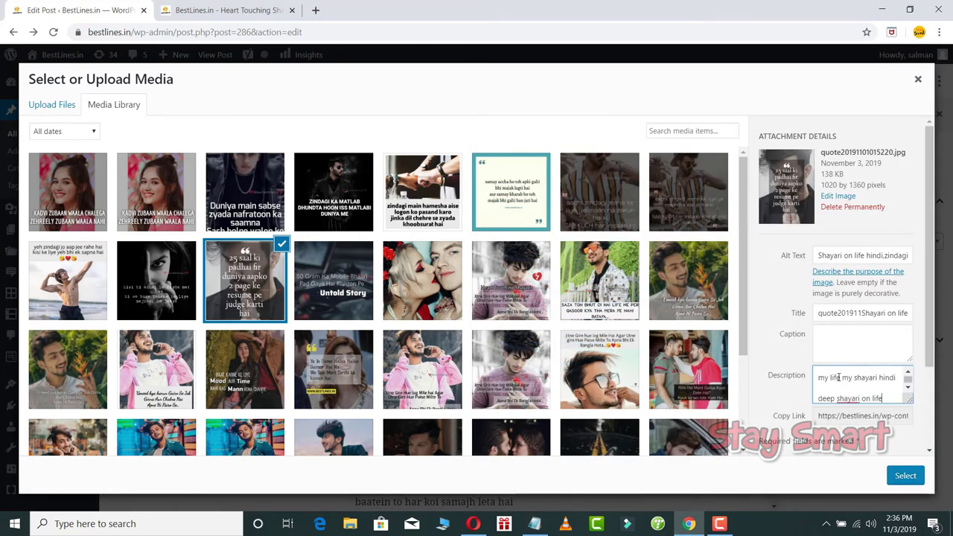
- Check the remaining attachment details, insert the quote image into the post, and look at it below its verse
scroll(850, 375, "up", 2)
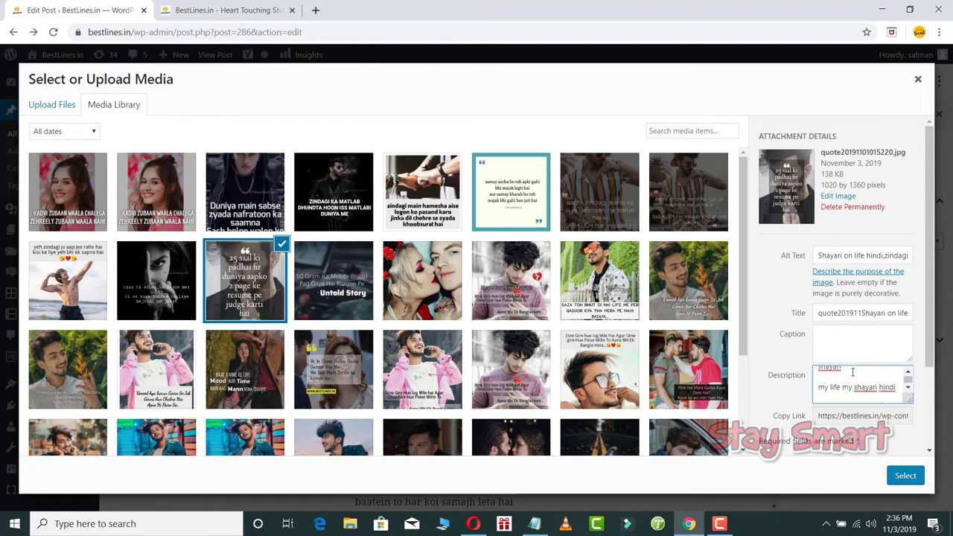
scroll(844, 353, "down", 3)
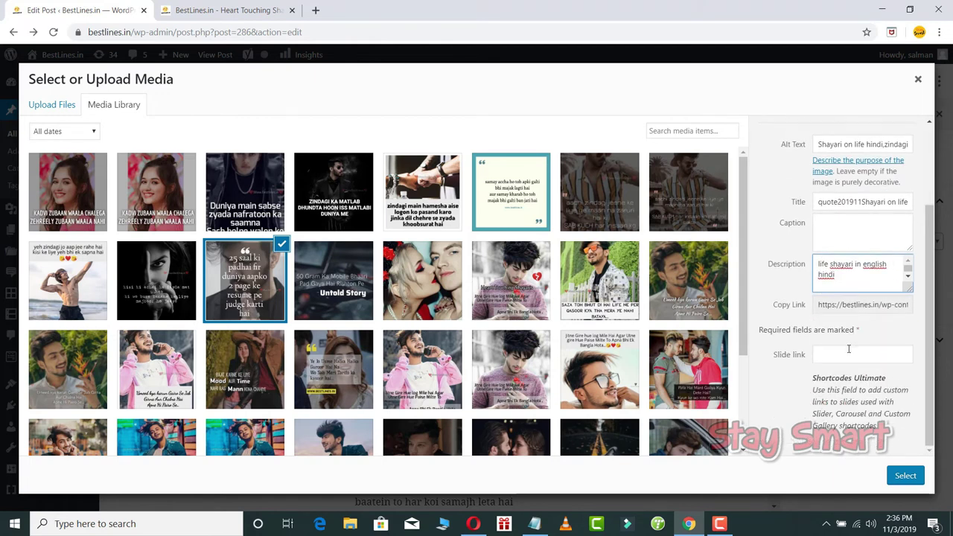
scroll(851, 343, "up", 3)
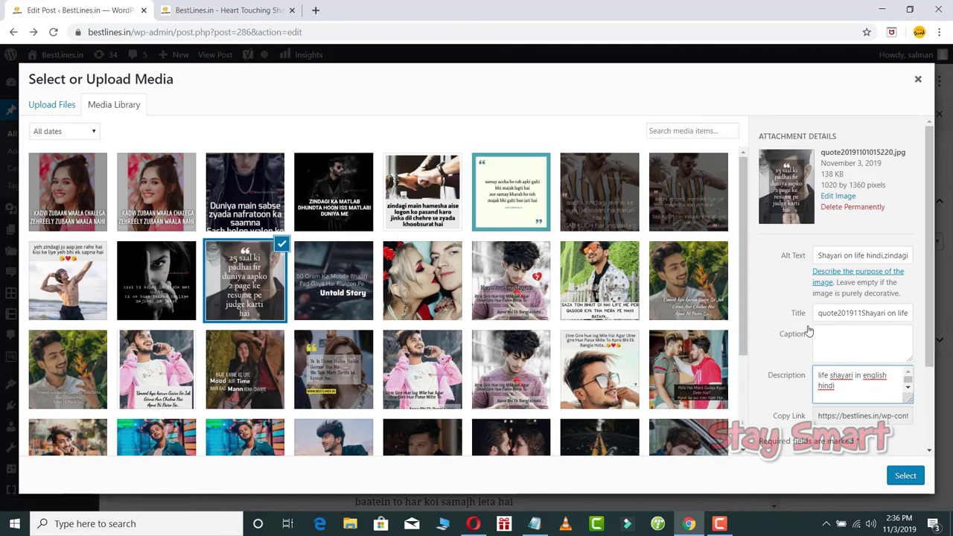
left_click(905, 475)
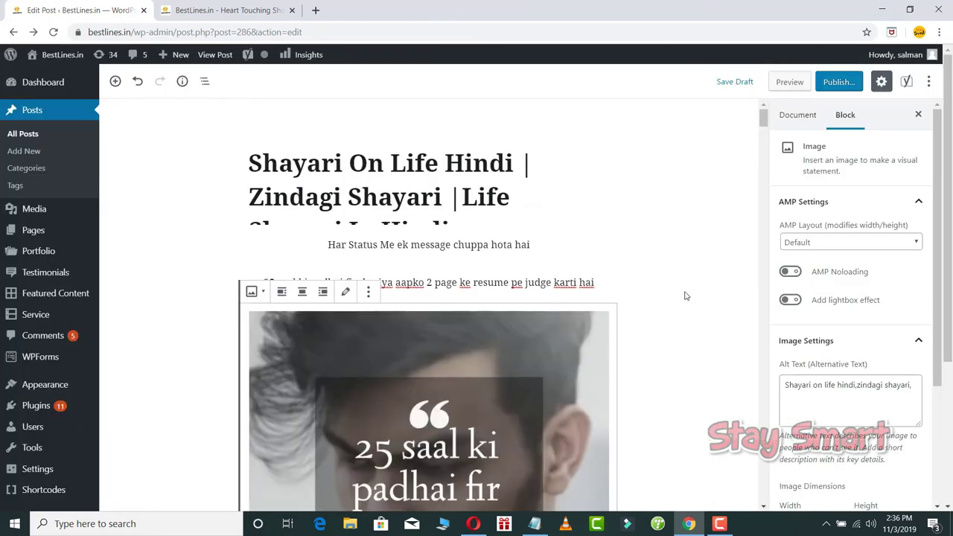
scroll(686, 295, "down", 4)
left_click(686, 296)
scroll(686, 296, "down", 3)
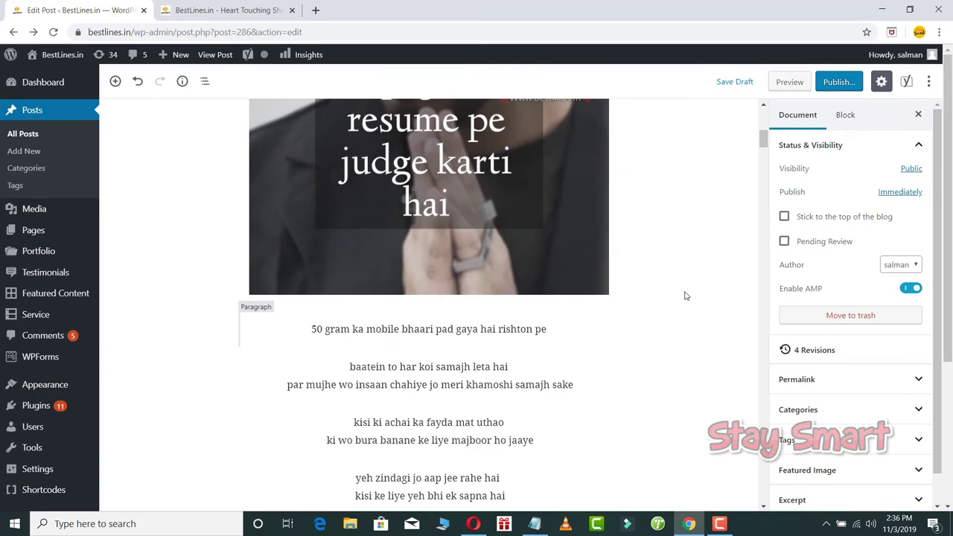
scroll(686, 296, "up", 4)
scroll(686, 295, "down", 5)
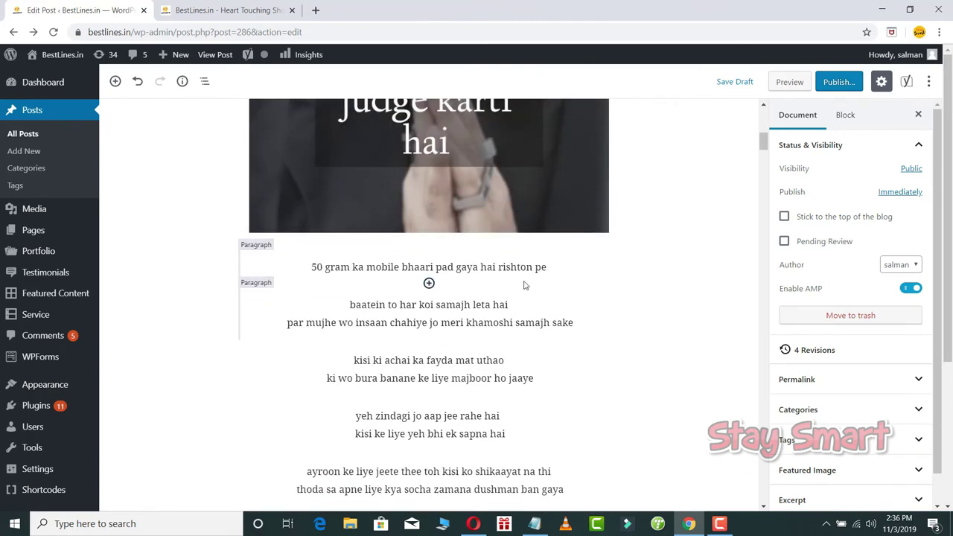
- Look over the inserted quote image in the editor, and preview the post to see how it appears on the site
scroll(645, 282, "up", 3)
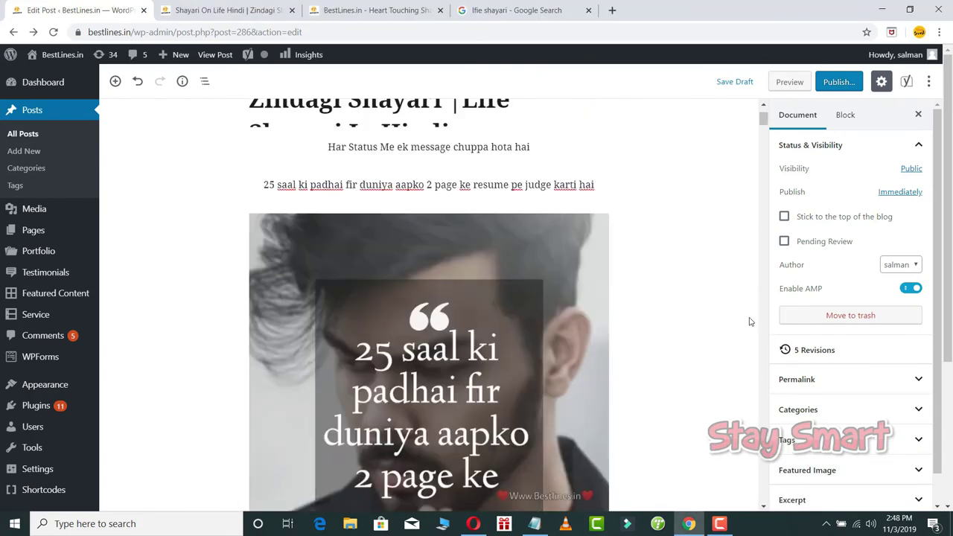
scroll(748, 320, "down", 10)
scroll(746, 314, "up", 15)
scroll(702, 266, "down", 3)
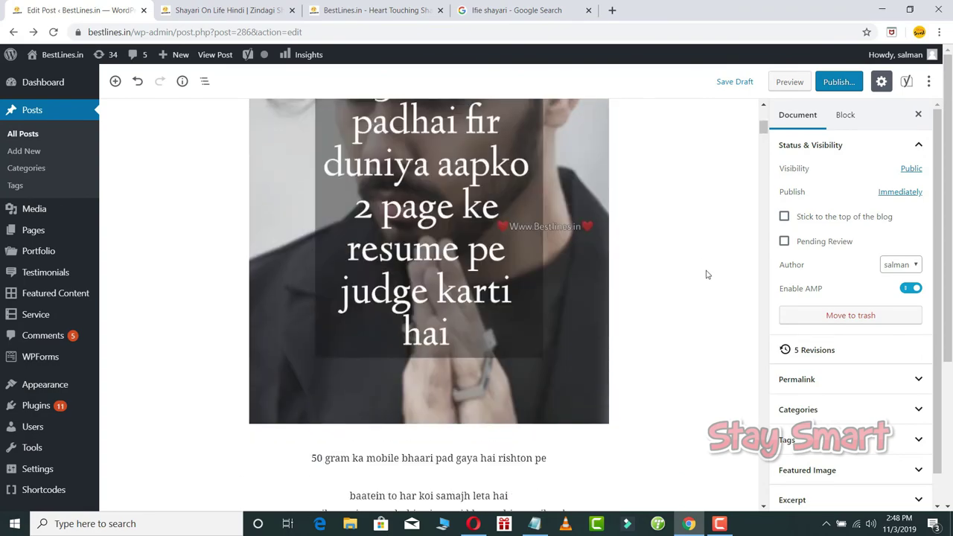
scroll(707, 271, "down", 3)
left_click(789, 82)
scroll(542, 140, "down", 6)
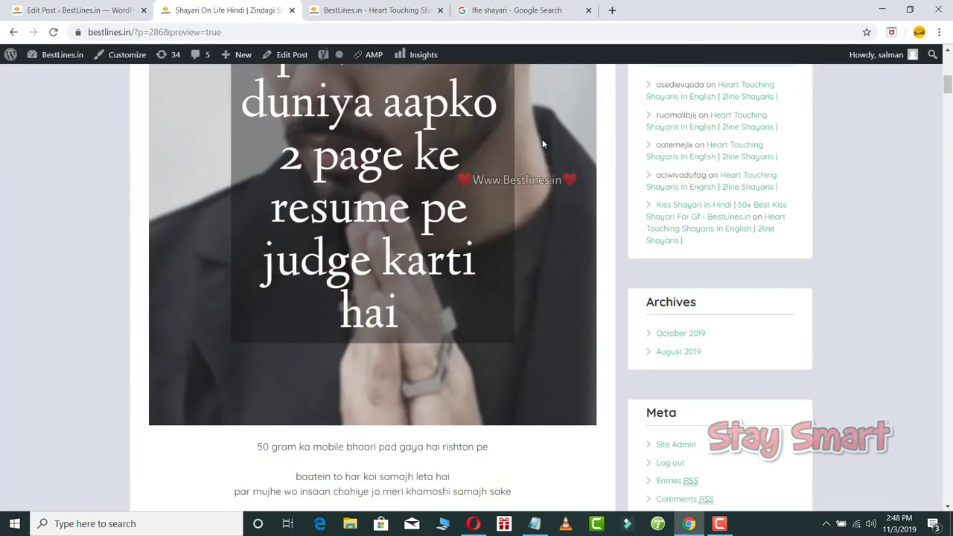
scroll(542, 140, "down", 5)
- Return to the post editor and expand the Yoast SEO analysis to examine its problems, improvements and good results
left_click(74, 10)
scroll(429, 297, "down", 10)
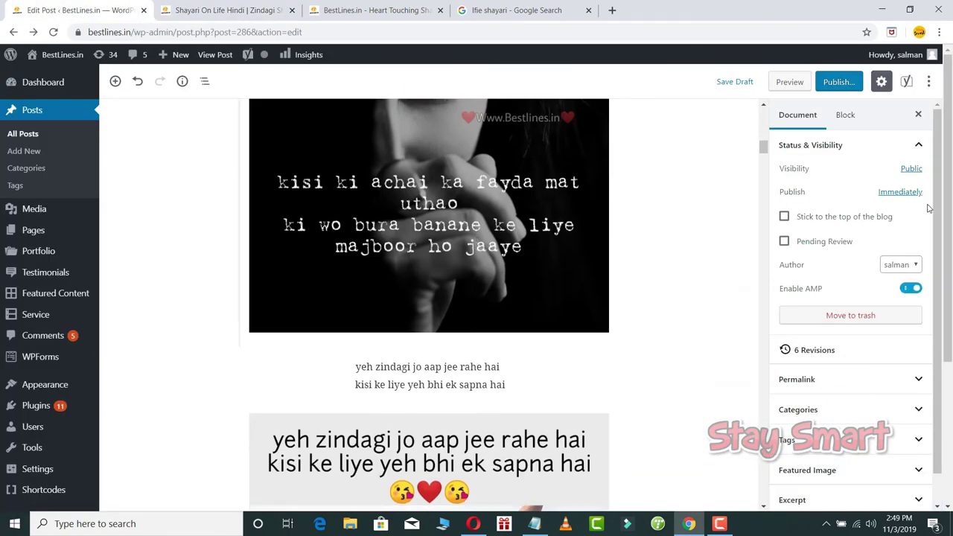
left_click_drag(762, 153, 758, 482)
scroll(738, 347, "up", 5)
scroll(658, 308, "down", 9)
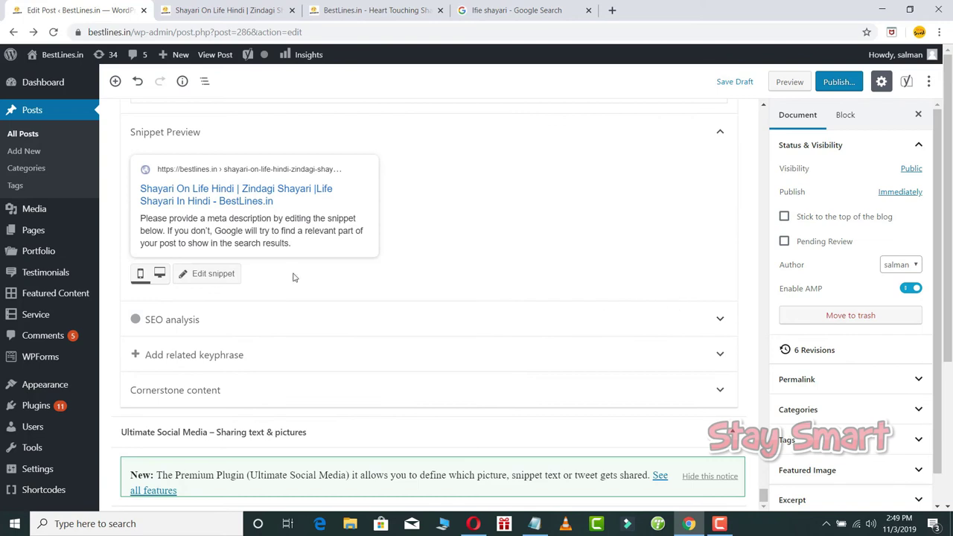
left_click(215, 319)
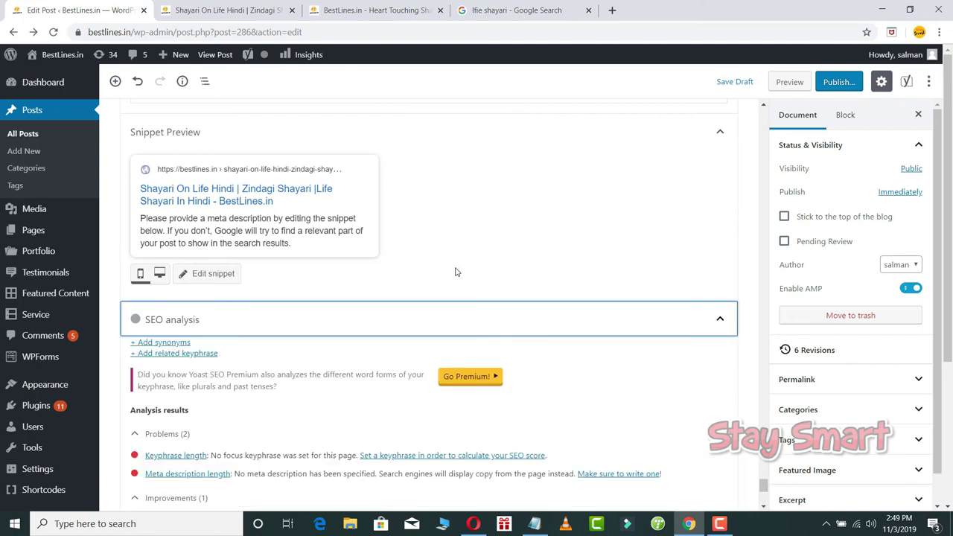
scroll(455, 272, "down", 2)
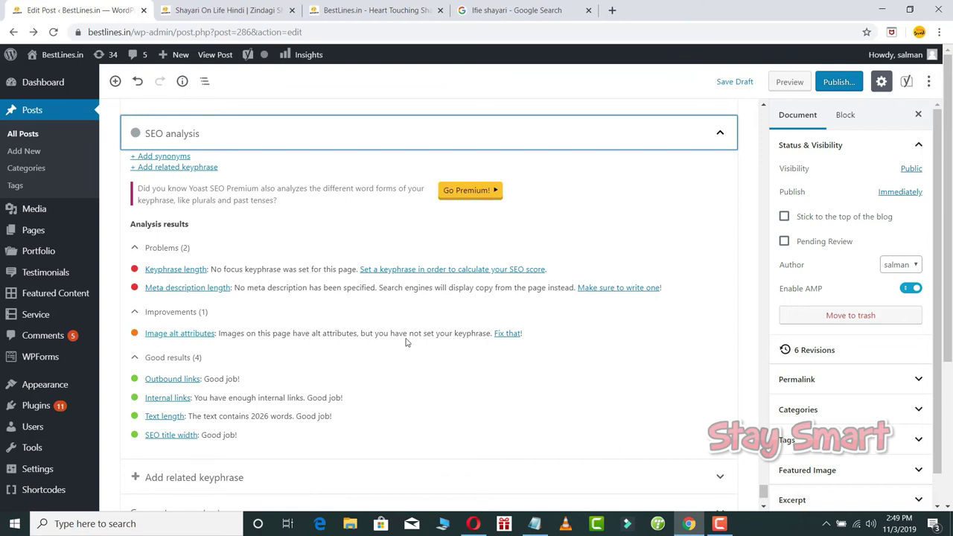
- Open the "Fix that" article for image alt attributes in a new tab and keep reviewing the SEO analysis
middle_click(506, 333)
scroll(128, 133, "up", 3)
scroll(128, 133, "down", 3)
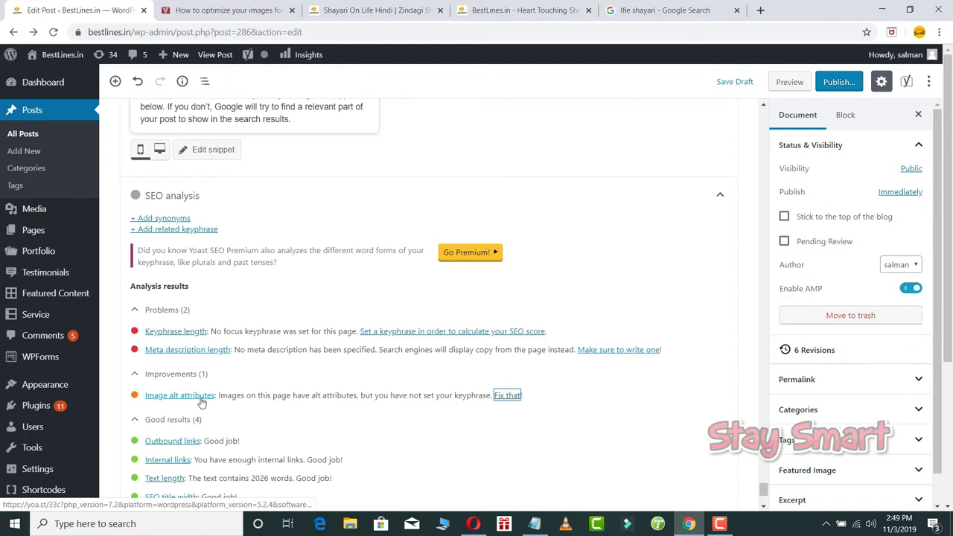
- Check the meta description length problem and go back to the post's snippet preview
left_click(125, 401)
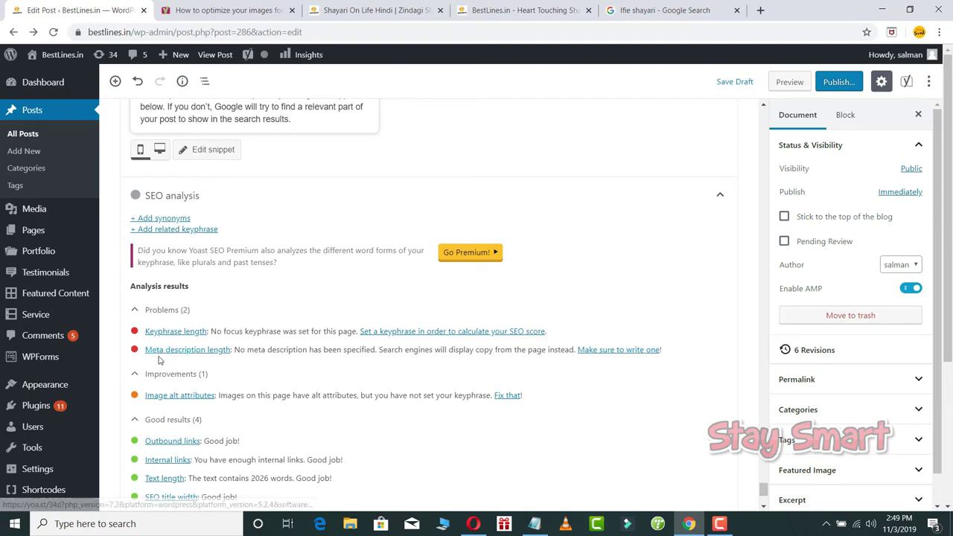
left_click(214, 354)
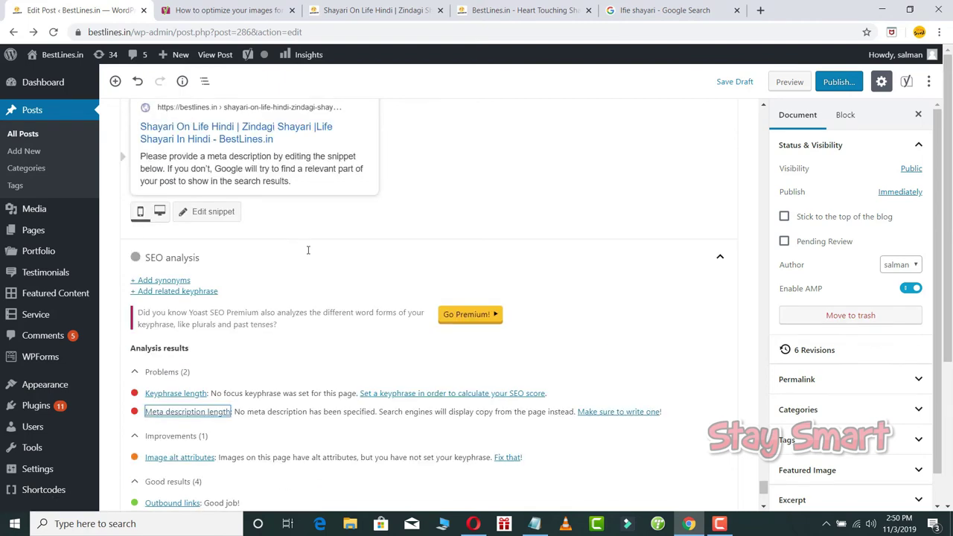
scroll(223, 328, "up", 2)
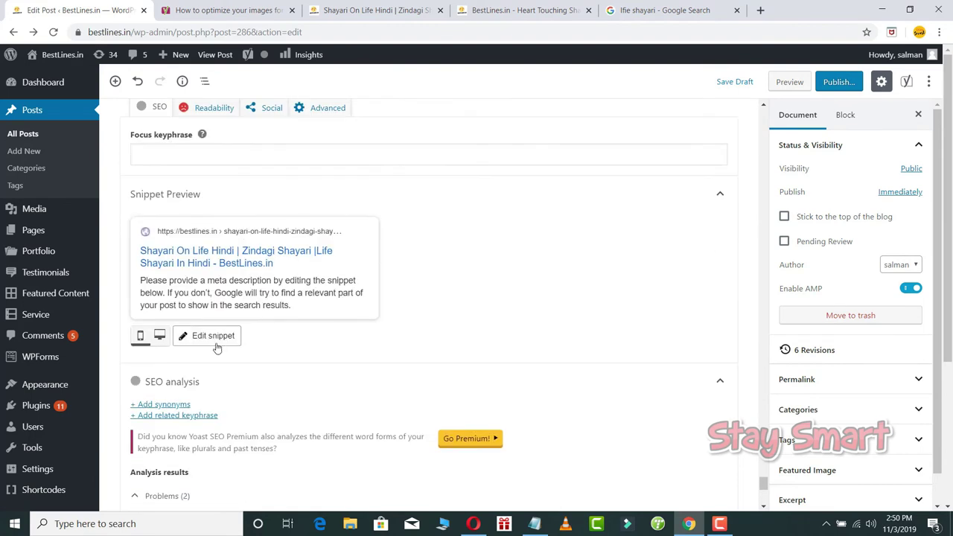
- Open the snippet for editing and paste the keyword list copied from Notepad into the meta description
left_click(224, 339)
scroll(193, 331, "down", 2)
scroll(151, 320, "down", 1)
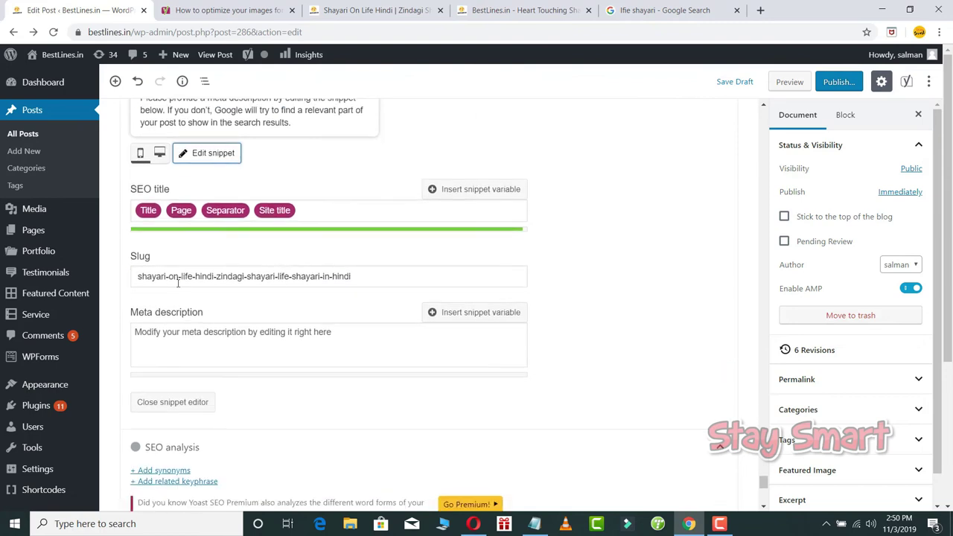
left_click(262, 336)
left_click(534, 523)
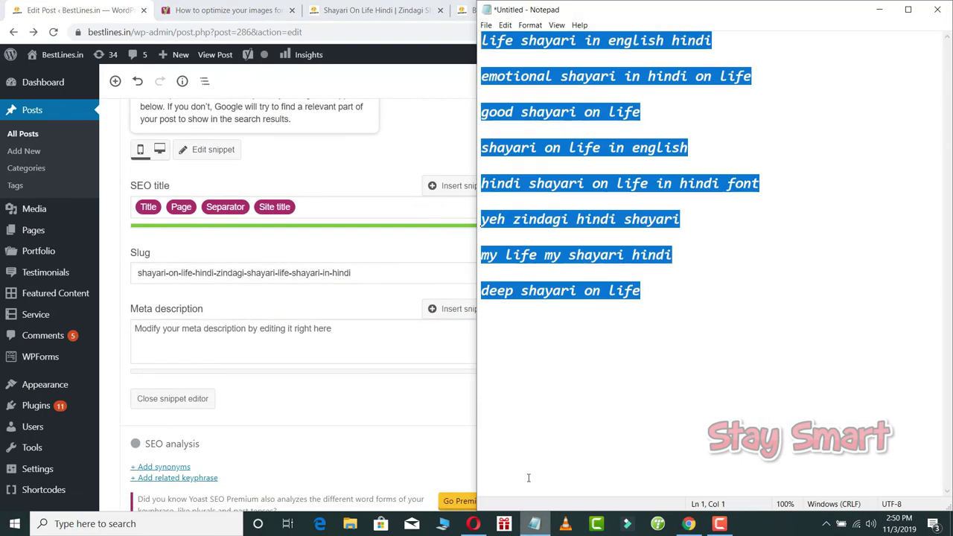
right_click(579, 302)
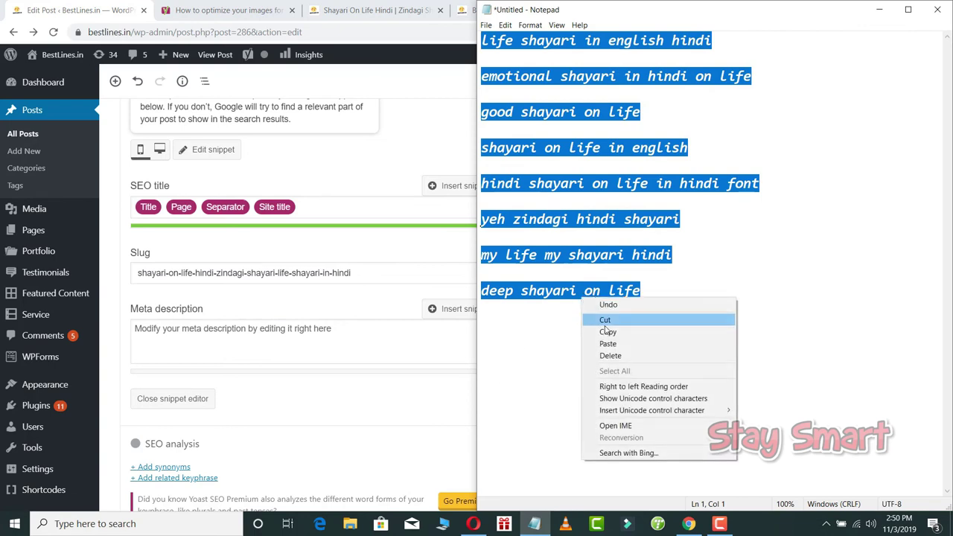
left_click(608, 331)
left_click(286, 332)
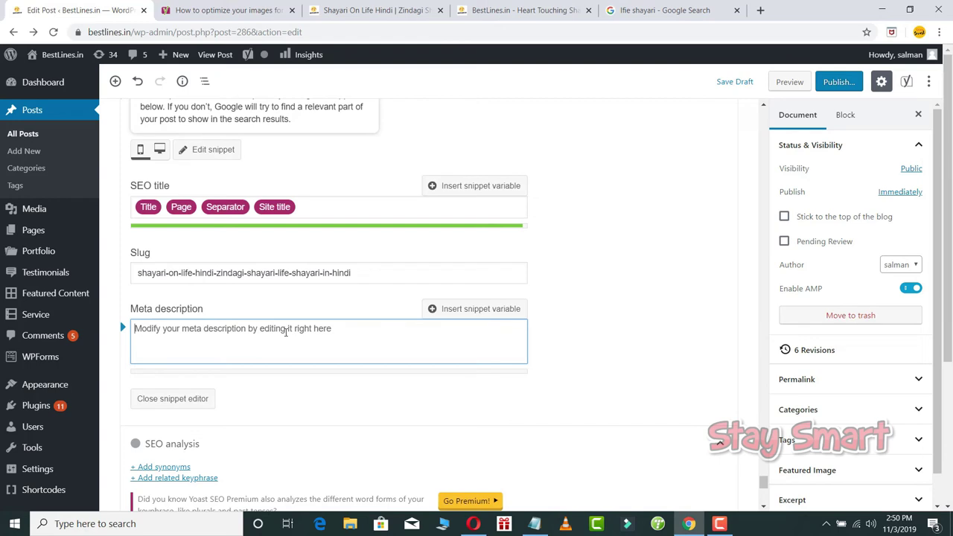
right_click(285, 332)
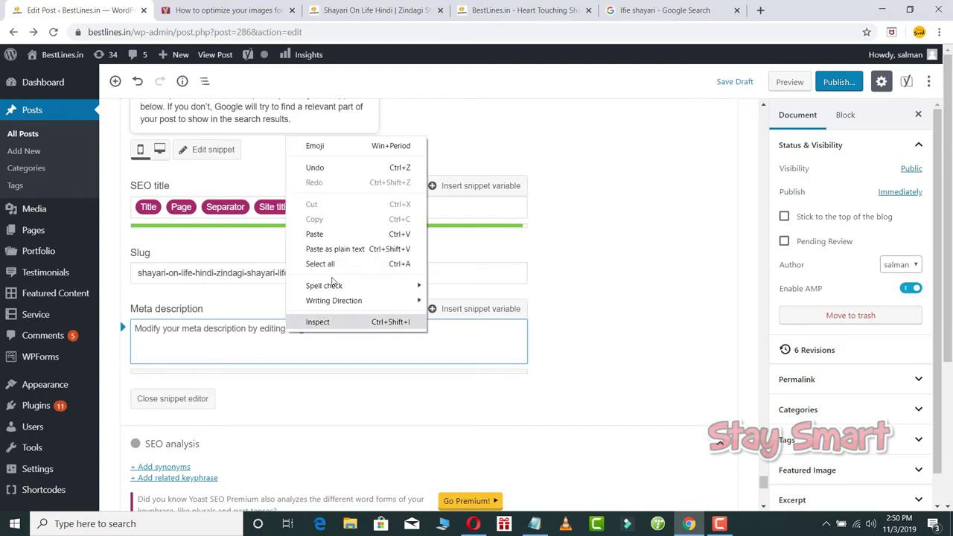
left_click(316, 233)
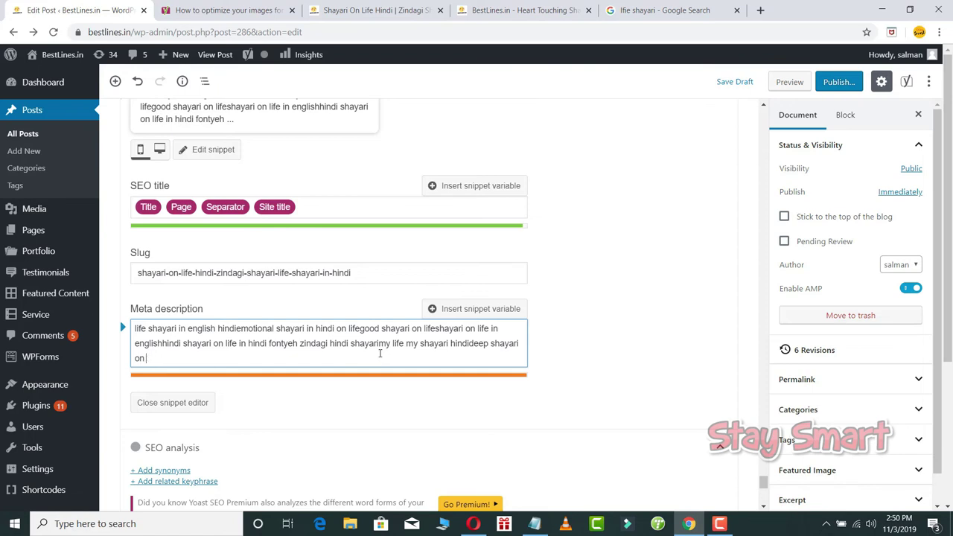
- Trim the excess keywords from the end of the meta description so that it ends with "yeh zindagi"
key("BackSpace")
key("BackSpace")
key("BackSpace")
key("BackSpace")
key("BackSpace")
key("BackSpace")
key("BackSpace")
key("BackSpace")
key("BackSpace")
key("BackSpace")
key("BackSpace")
key("BackSpace")
key("BackSpace")
key("BackSpace")
key("BackSpace")
key("BackSpace")
key("BackSpace")
key("BackSpace")
key("BackSpace")
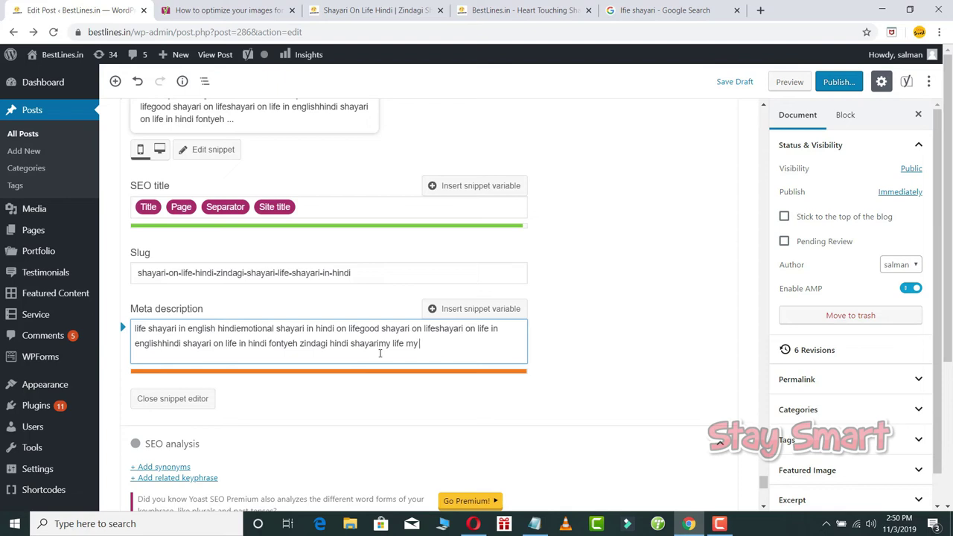
key("BackSpace")
key("BackSpace")
key("BackSpace")
key("BackSpace")
key("BackSpace")
key("BackSpace")
key("BackSpace")
key("BackSpace")
key("BackSpace")
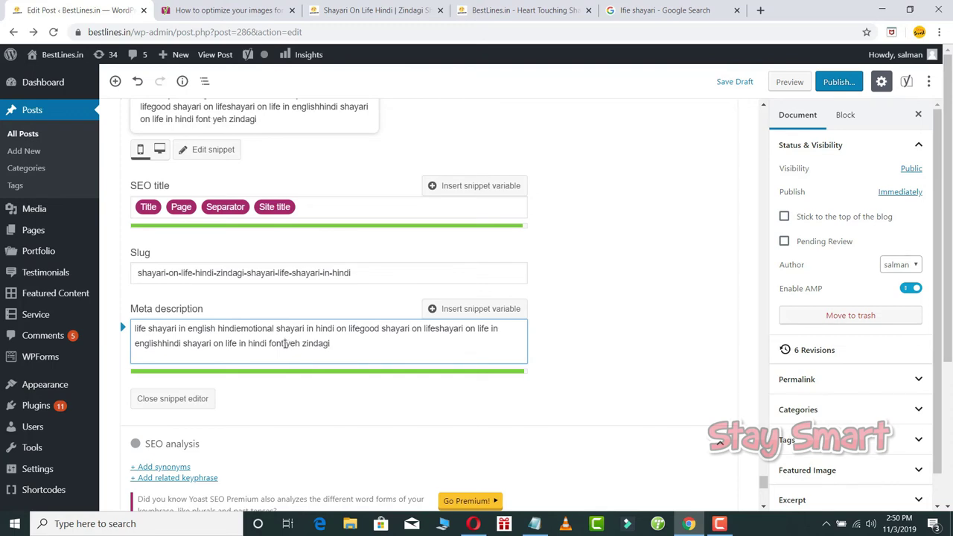
- Review the meta description's length bar and the keyphrase length problem in the SEO analysis
scroll(287, 342, "down", 3)
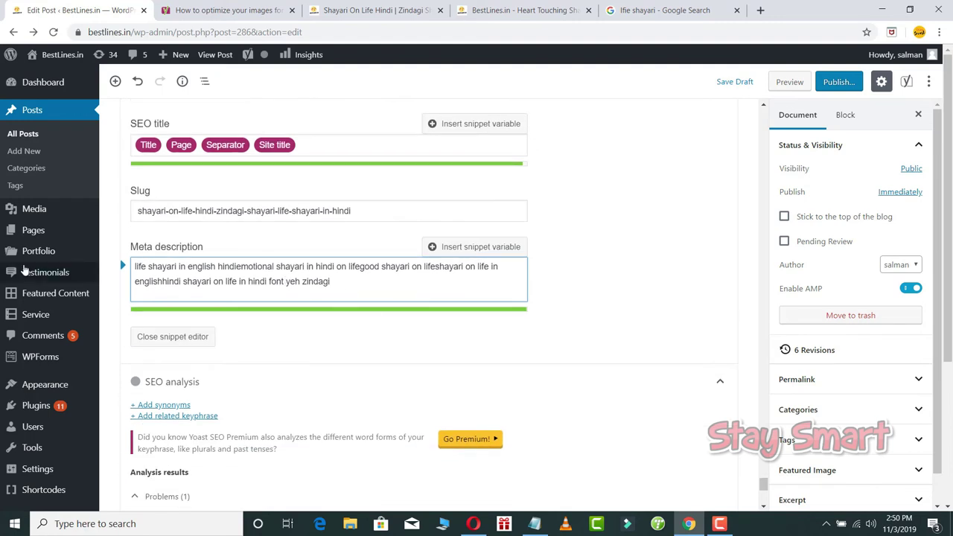
scroll(318, 264, "up", 3)
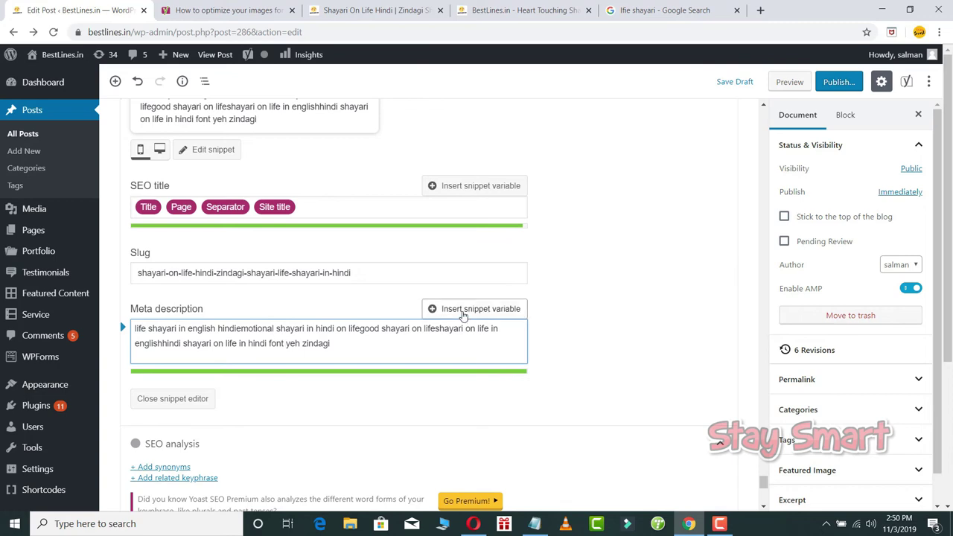
scroll(395, 315, "down", 2)
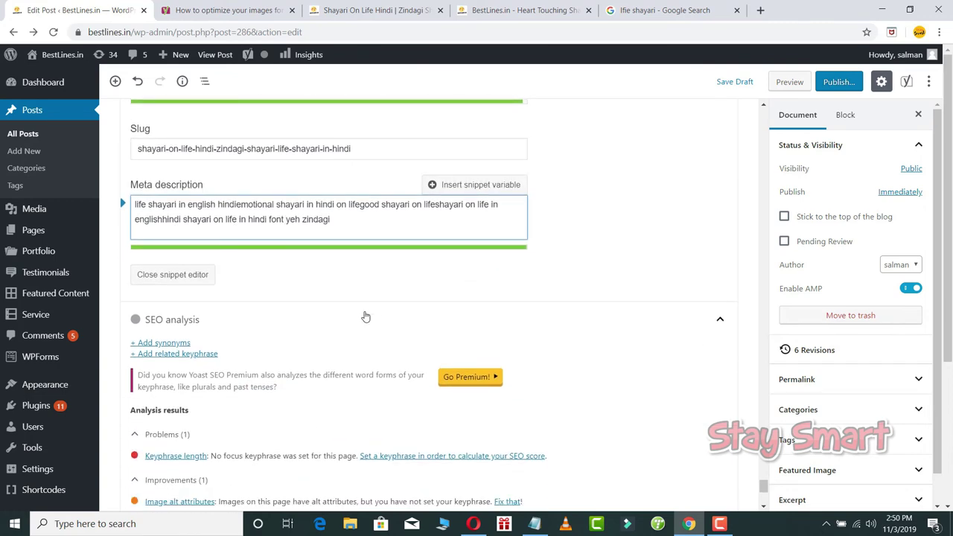
scroll(541, 225, "down", 2)
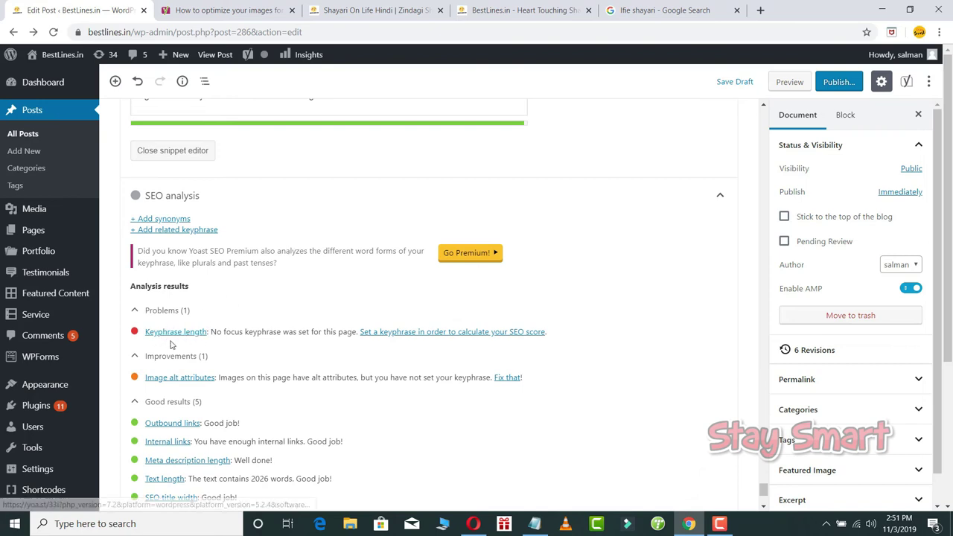
left_click_drag(141, 333, 223, 333)
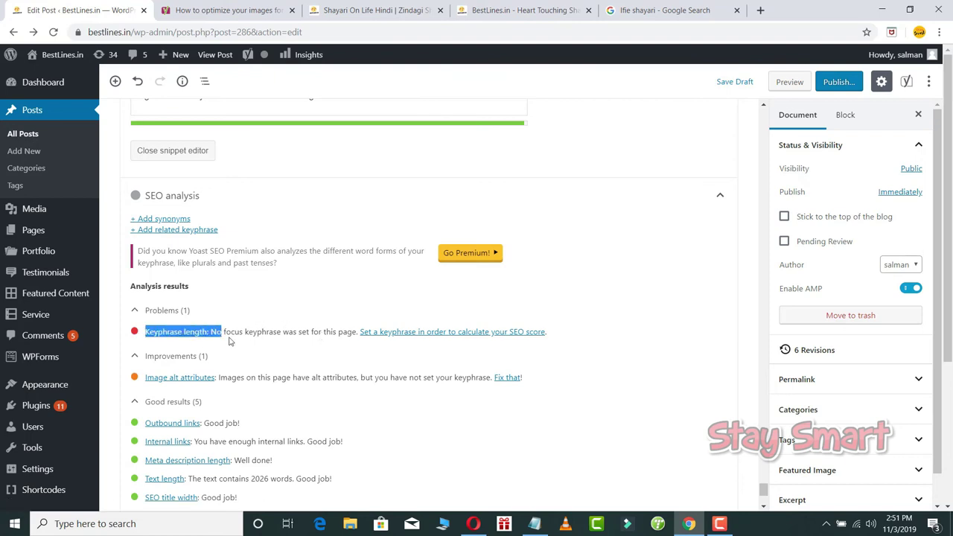
- Copy the full post title "Shayari On Life Hindi | Zindagi Shayari |Life Shayari In Hindi"
scroll(275, 342, "up", 1)
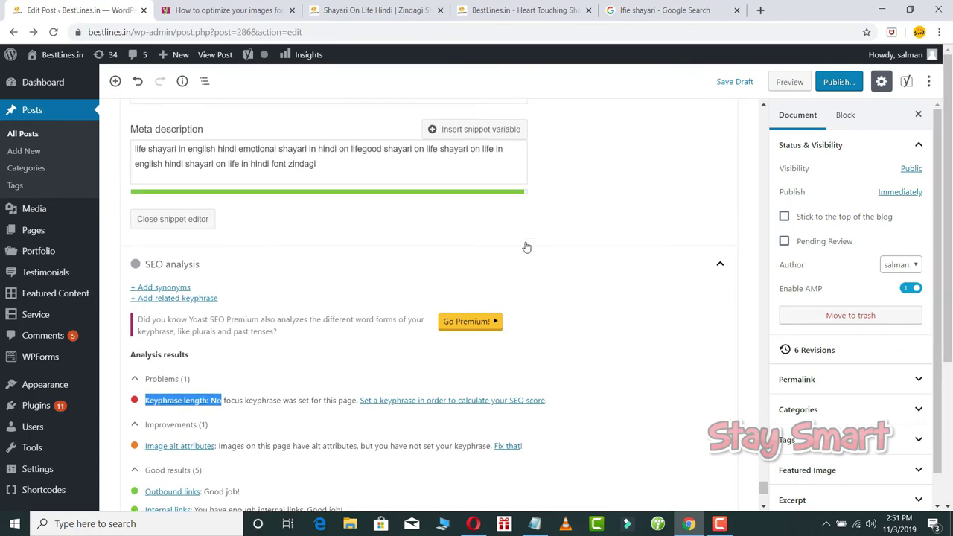
scroll(525, 245, "up", 6)
scroll(299, 280, "up", 20)
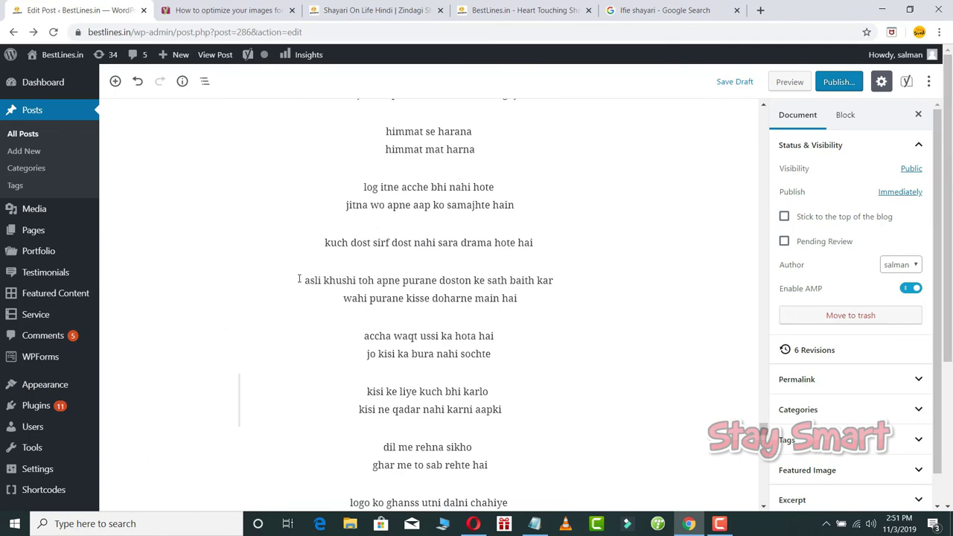
scroll(299, 277, "up", 20)
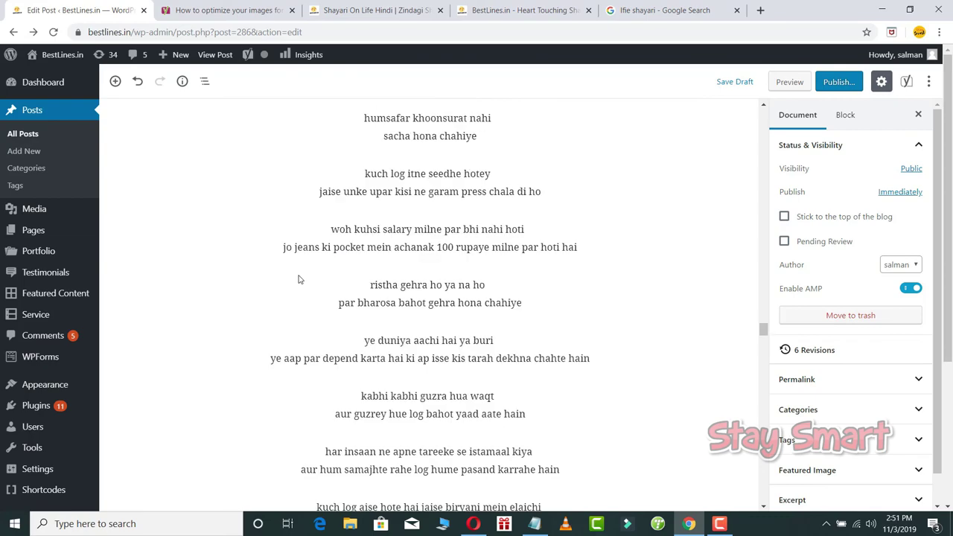
scroll(300, 279, "up", 20)
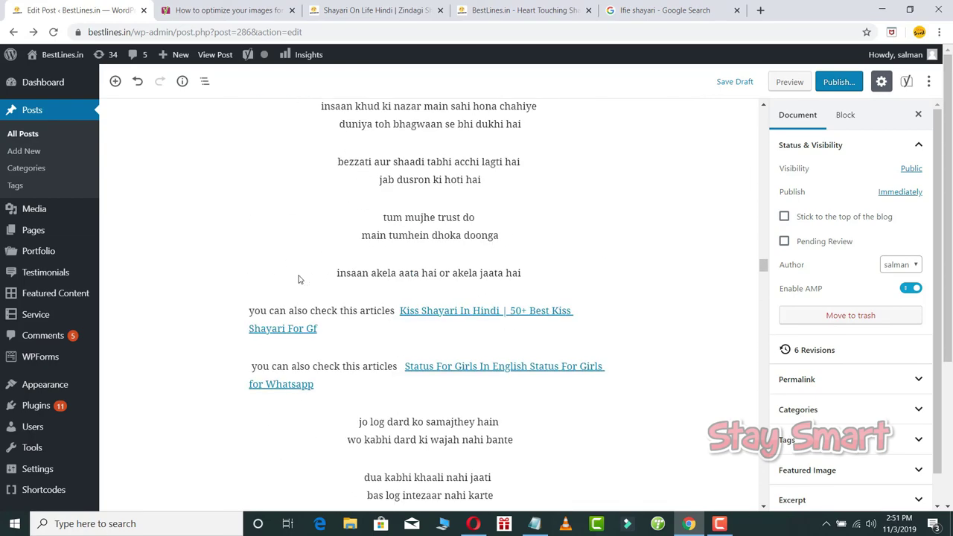
scroll(283, 268, "up", 20)
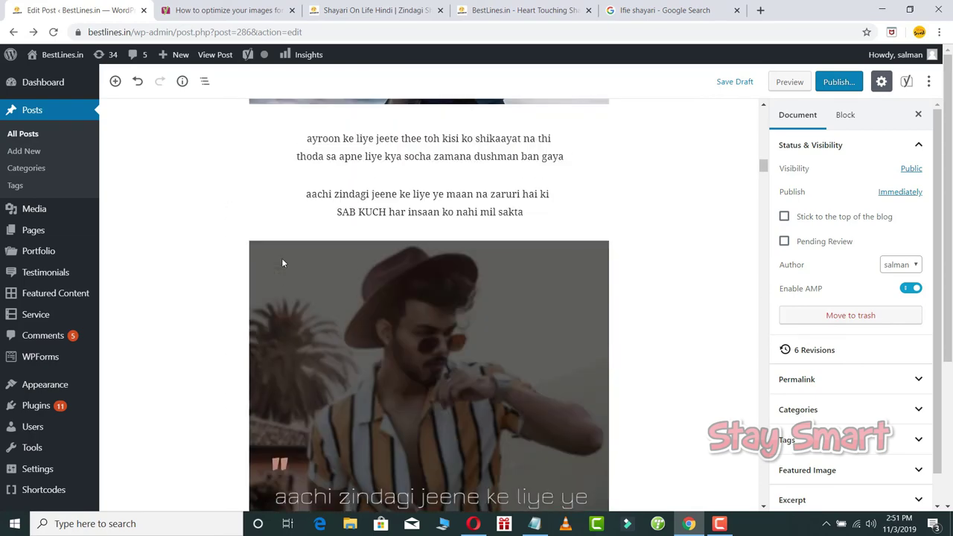
scroll(281, 263, "up", 5)
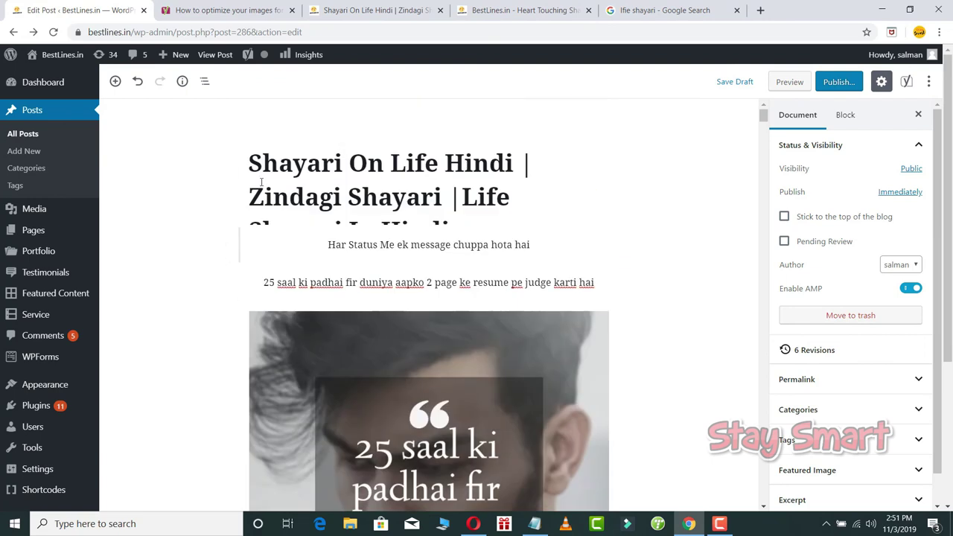
left_click_drag(249, 162, 510, 219)
right_click(336, 167)
left_click(350, 215)
- Paste the copied post title as the Yoast focus keyphrase
left_click(672, 246)
left_click_drag(763, 114, 763, 491)
scroll(230, 259, "up", 10)
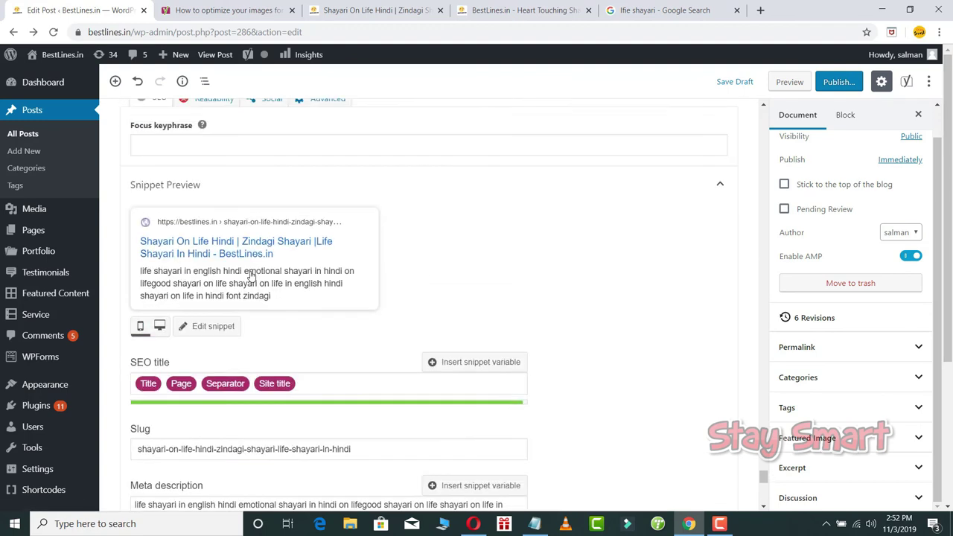
left_click_drag(131, 250, 178, 253)
left_click(180, 254)
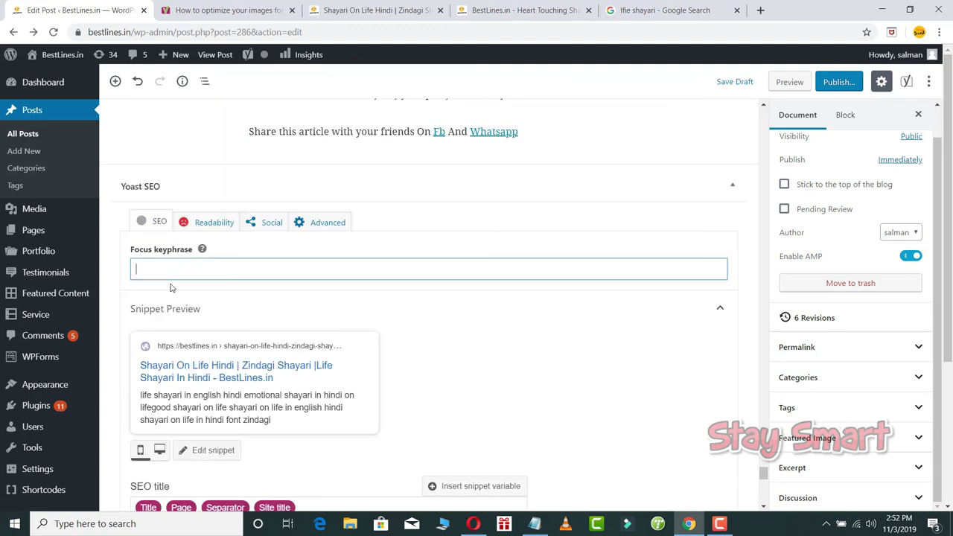
right_click(186, 266)
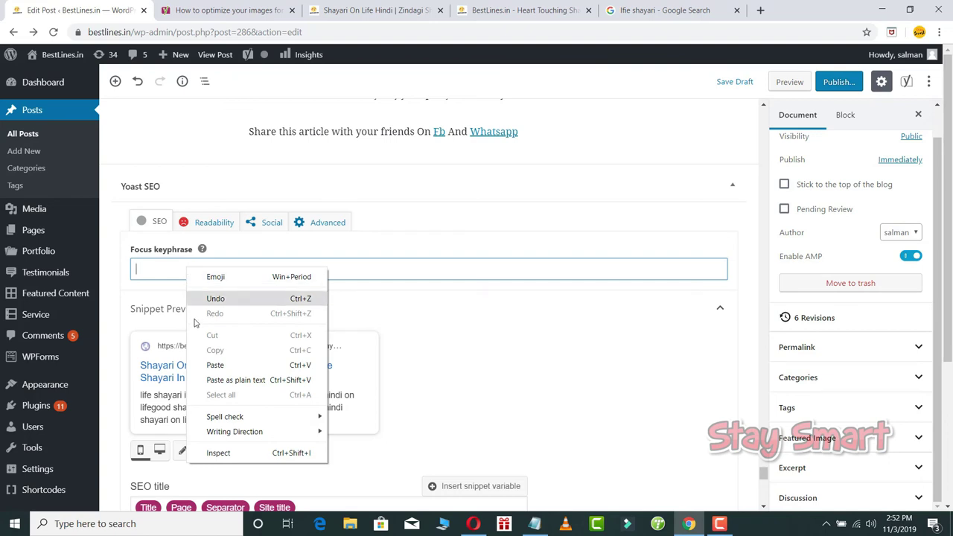
left_click(215, 365)
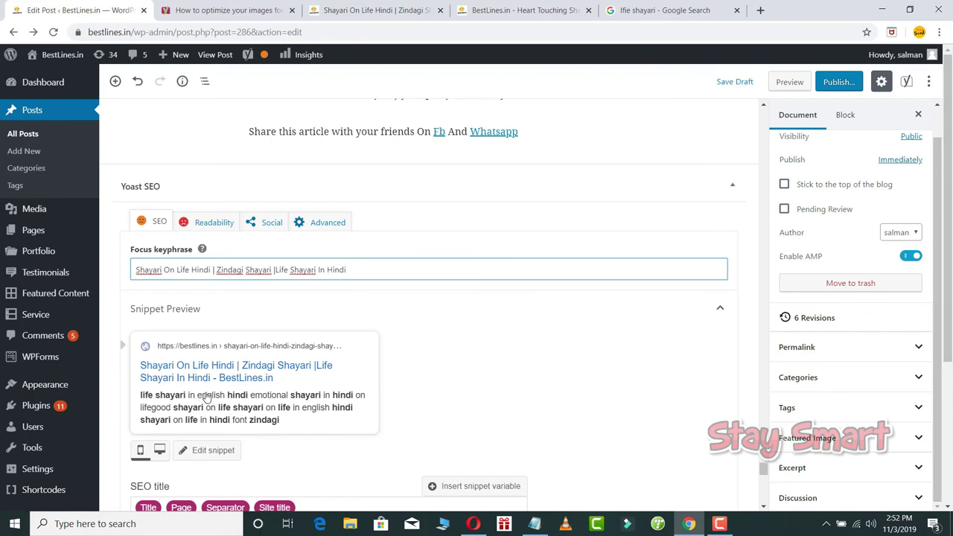
- Remove "Zindagi Shayari" from the middle of the focus keyphrase and check the SEO analysis
left_click_drag(273, 269, 214, 270)
key("BackSpace")
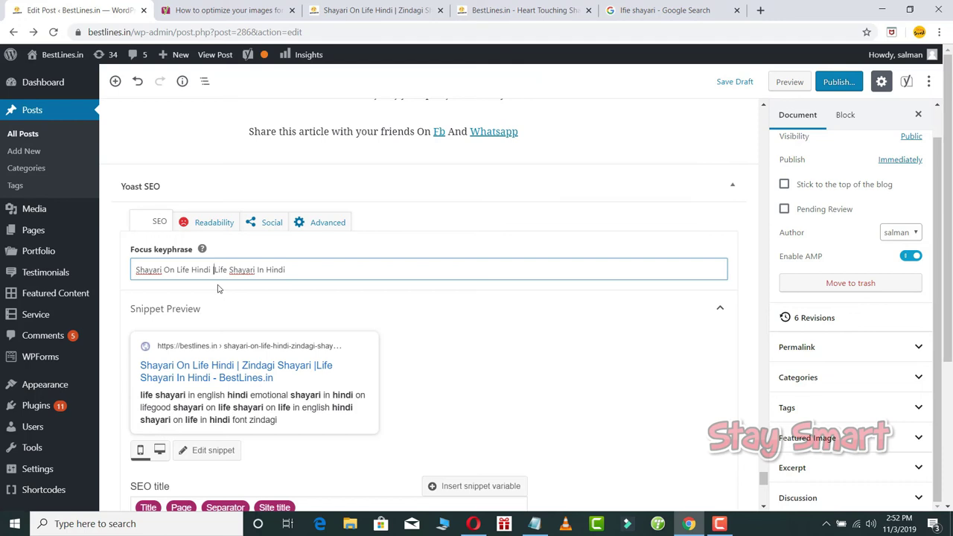
scroll(287, 319, "down", 7)
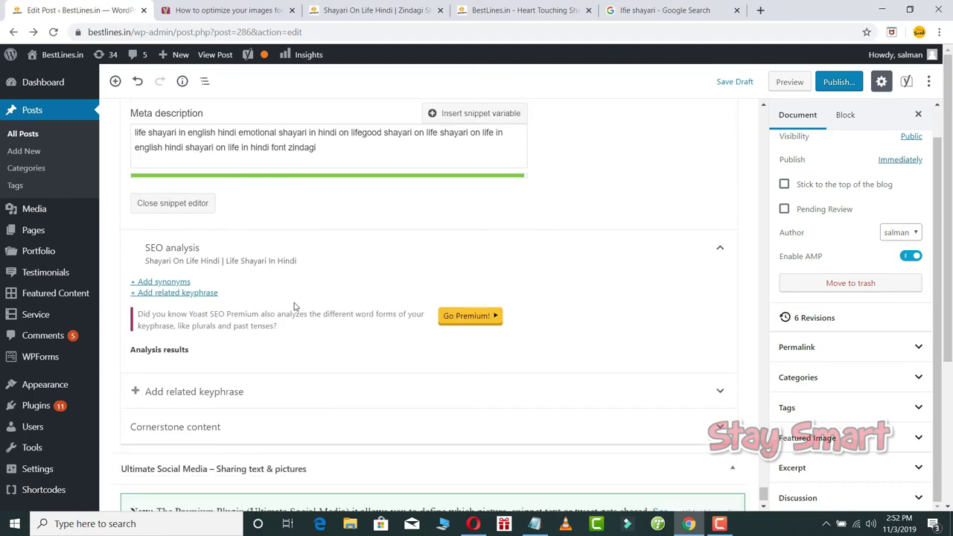
scroll(297, 305, "down", 1)
scroll(313, 299, "up", 3)
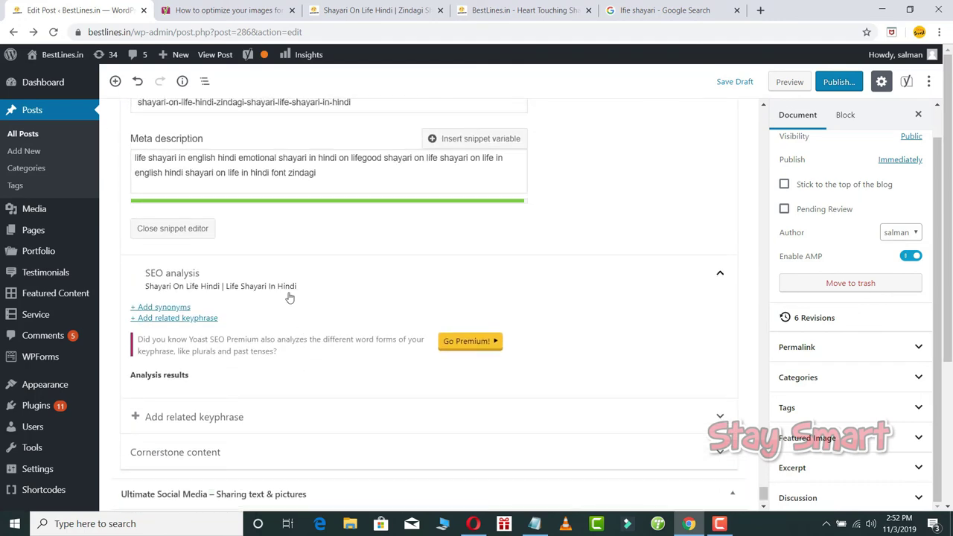
- Examine the SEO analysis for the keyphrase "Shayari On Life Hindi", including the image alt attributes improvement and the good results
scroll(550, 267, "down", 3)
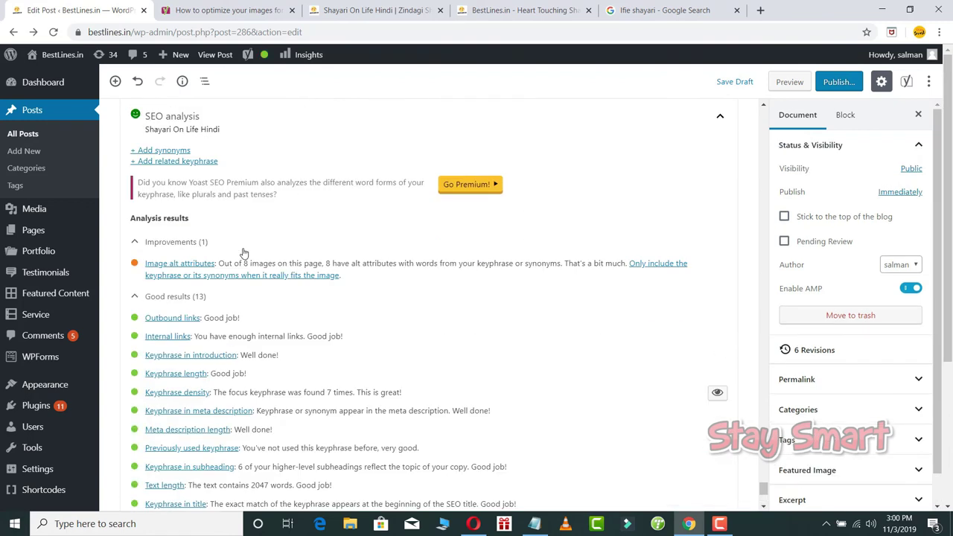
scroll(215, 264, "down", 1)
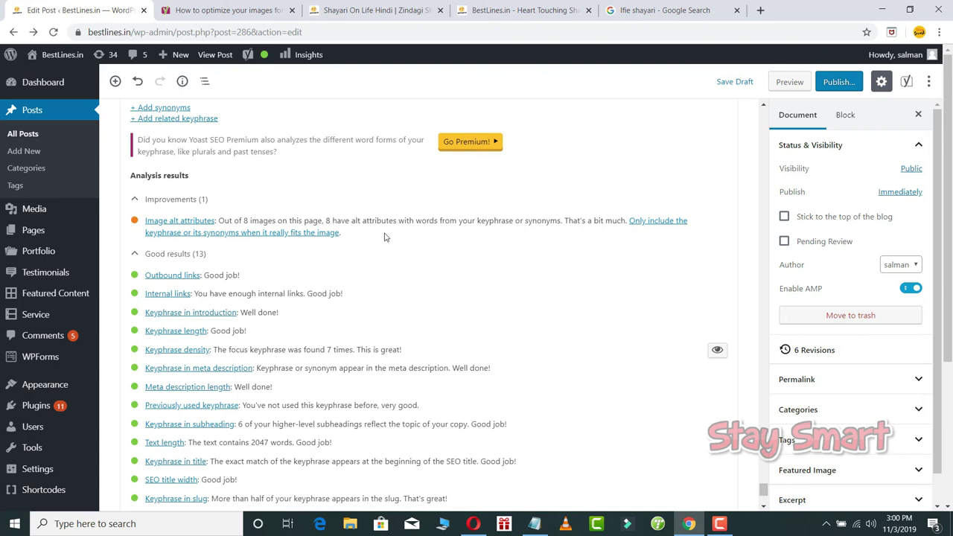
scroll(302, 240, "down", 1)
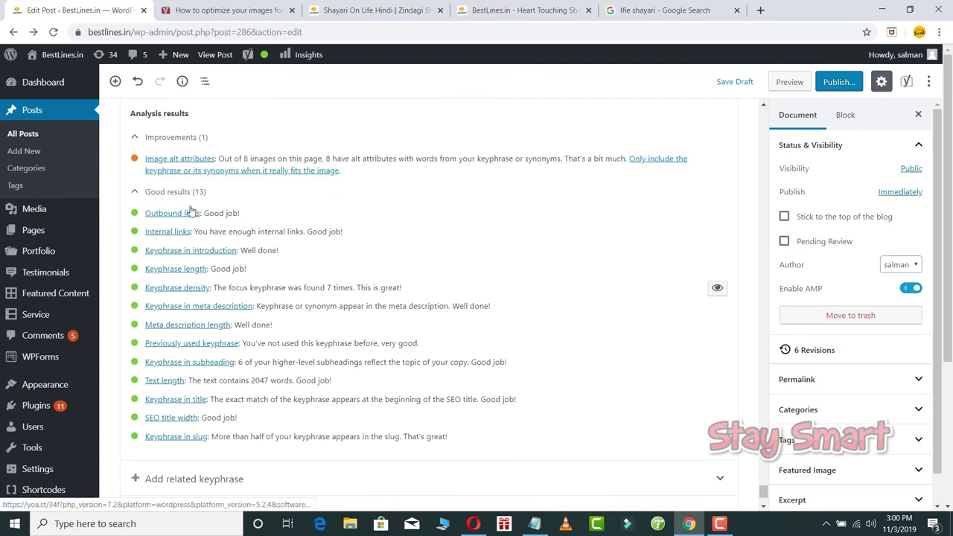
left_click_drag(121, 211, 141, 294)
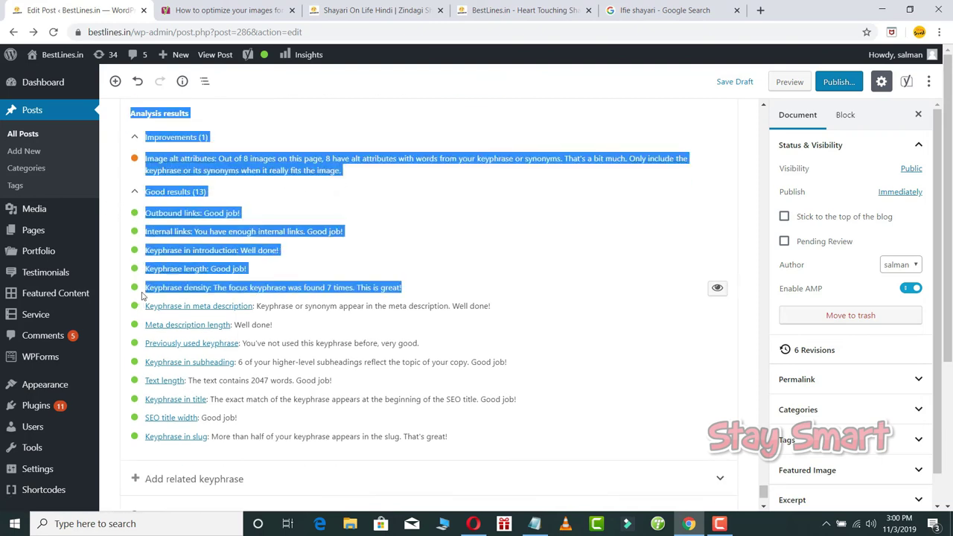
left_click(119, 214)
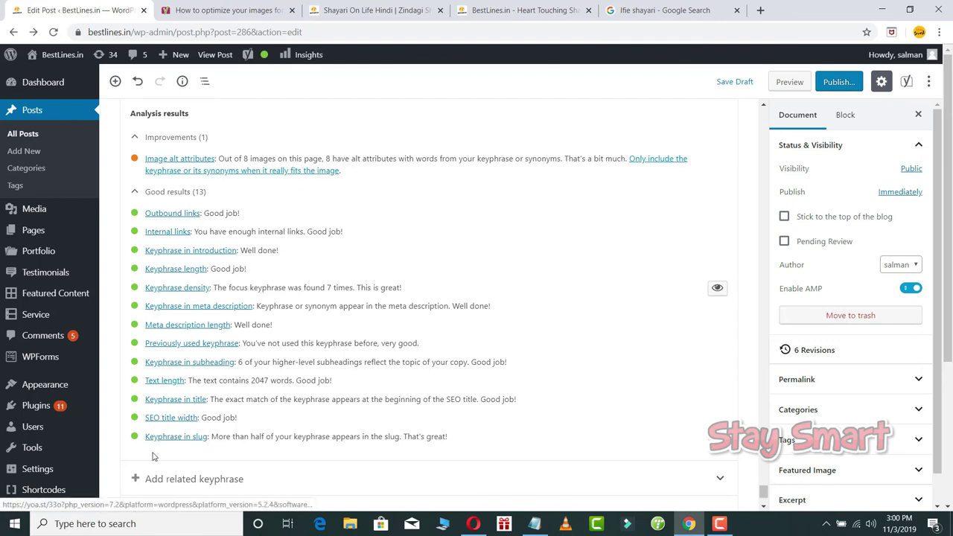
left_click_drag(153, 454, 154, 216)
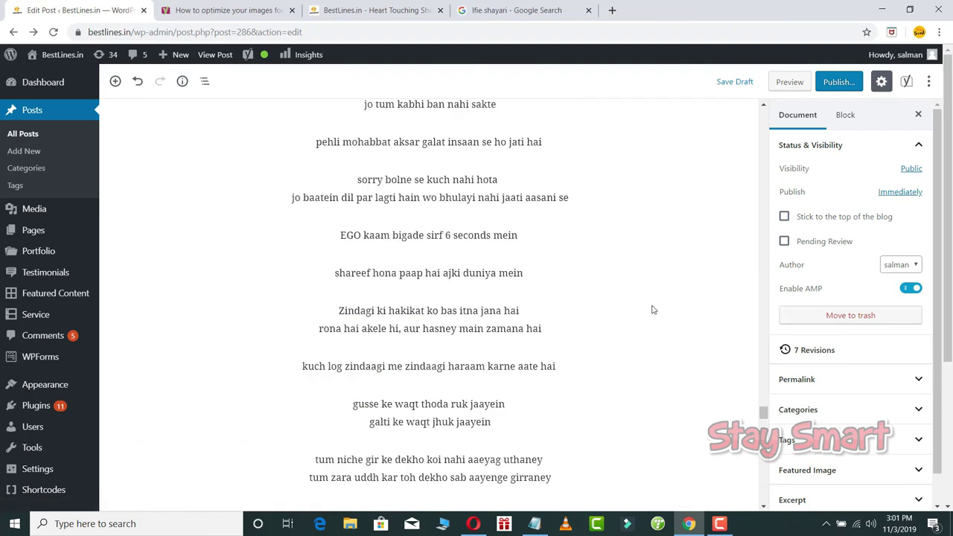
- Add the copied keyphrase "Shayari On Life Hindi" as a tag on the post
scroll(651, 299, "down", 1)
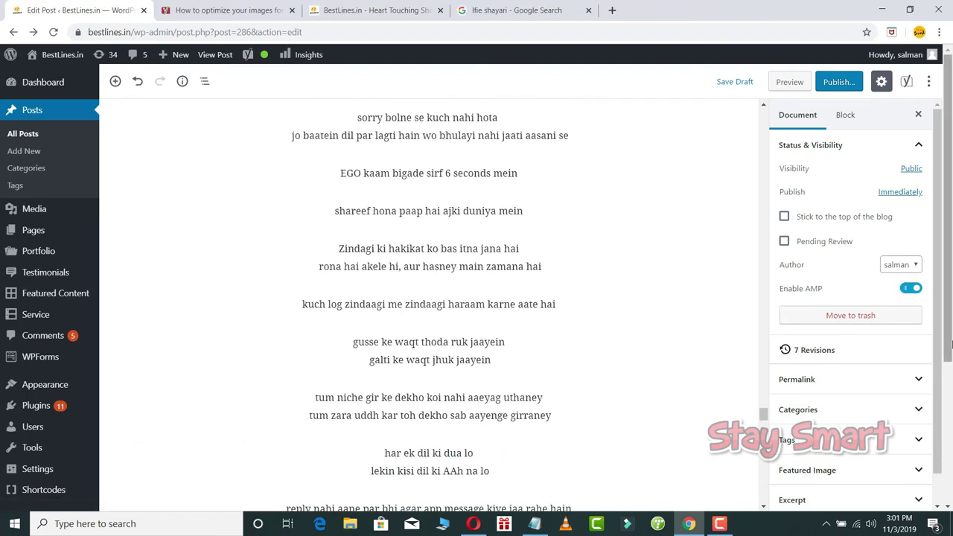
scroll(937, 322, "down", 1)
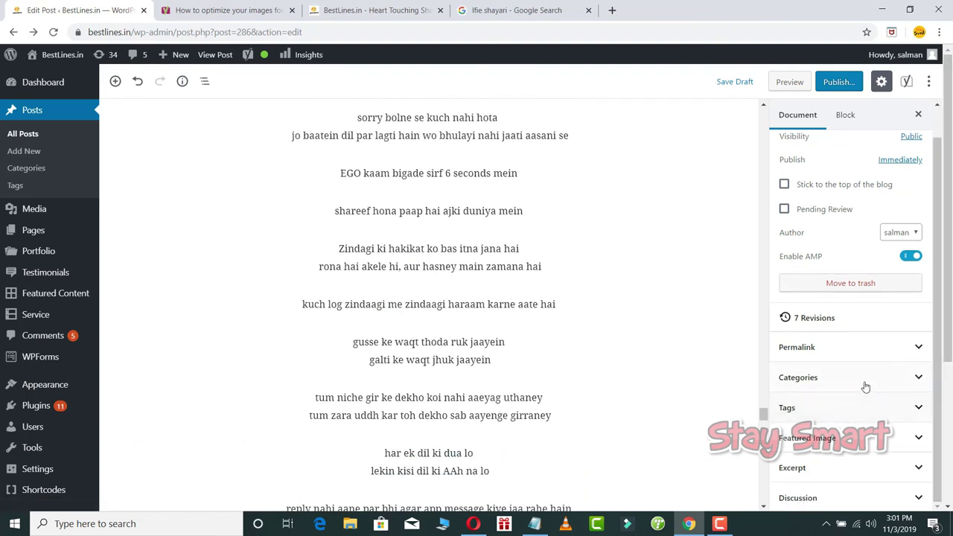
left_click(814, 408)
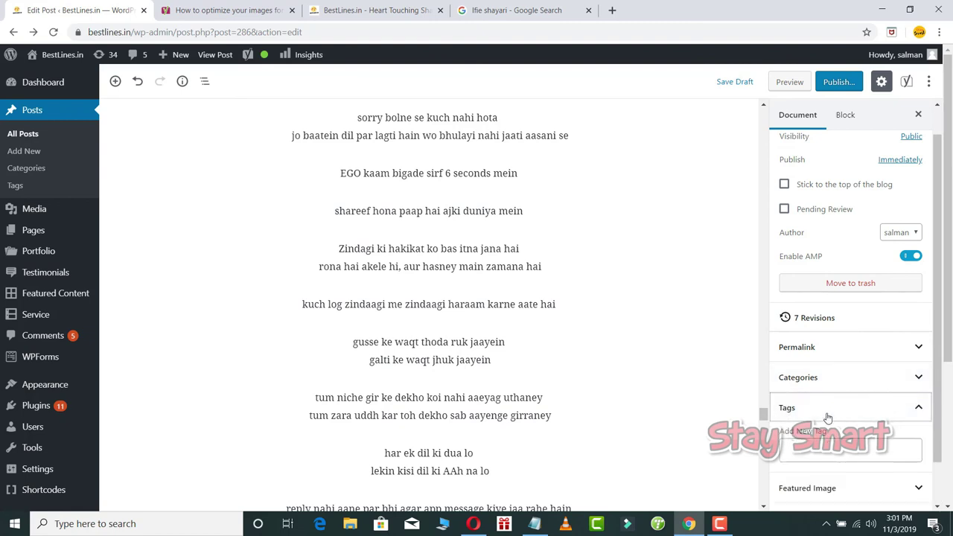
left_click(820, 404)
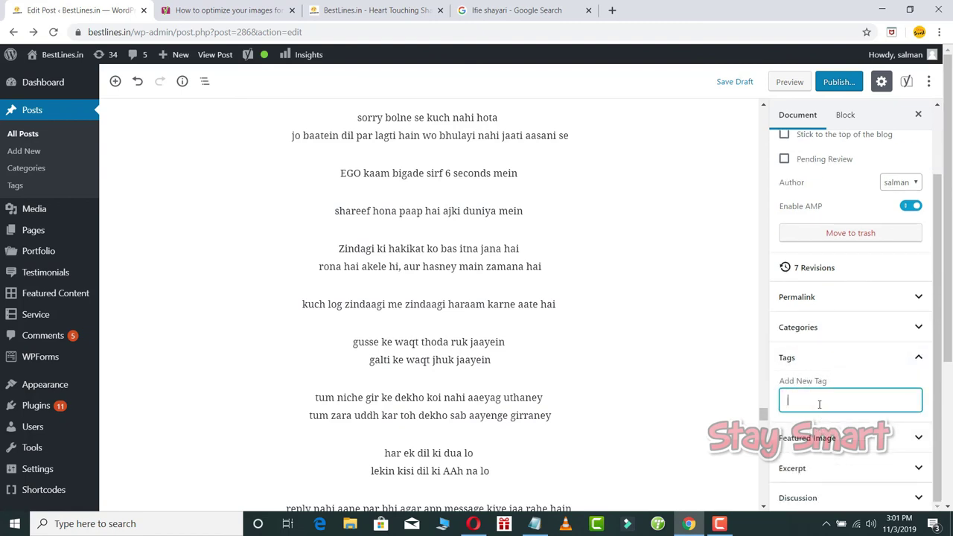
right_click(816, 402)
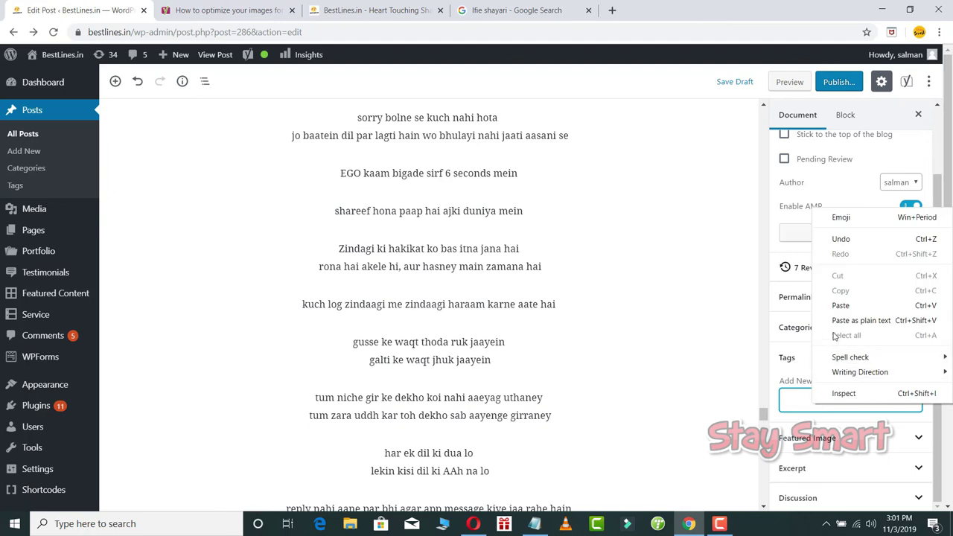
left_click(843, 307)
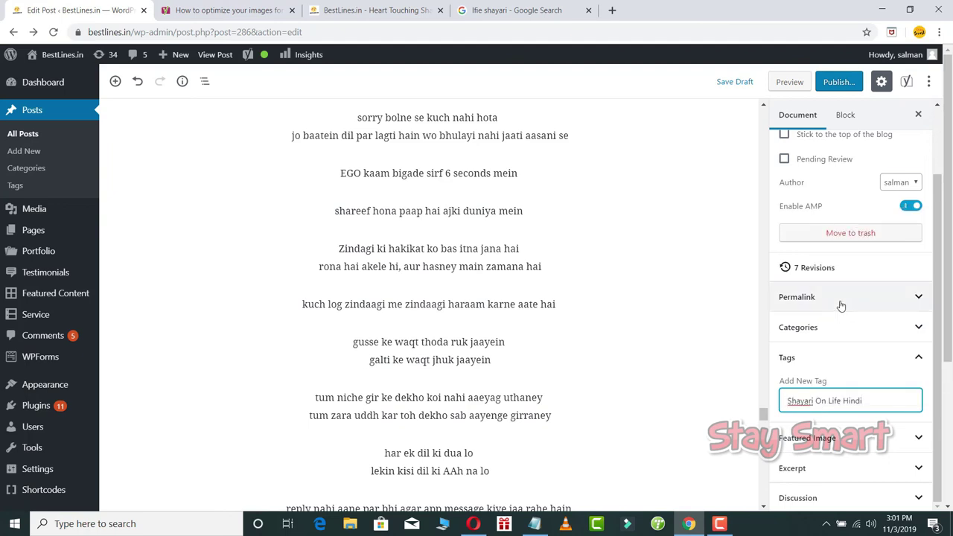
key("Return")
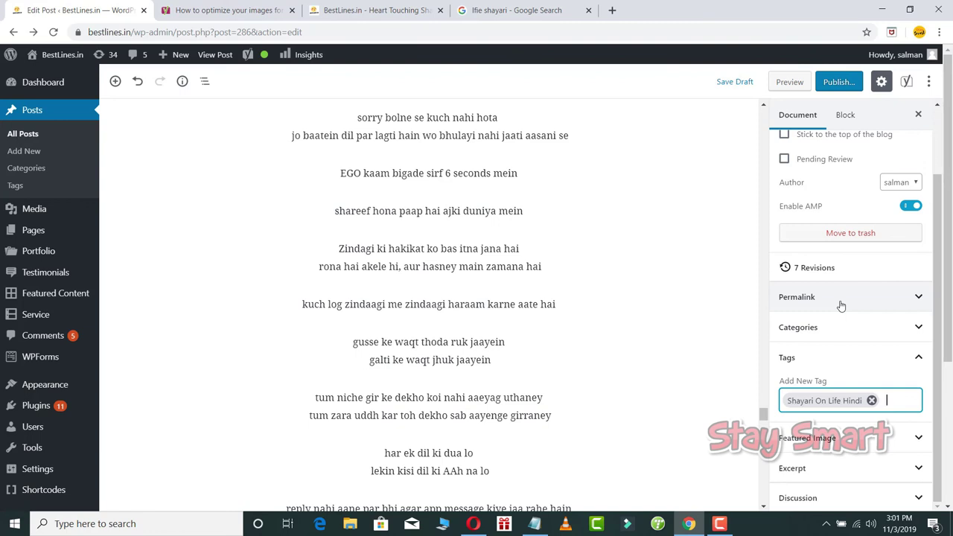
- Add the further post tags "deep lines on life", "zindagi shayari" and "quotes on life"
type("deep lines on life")
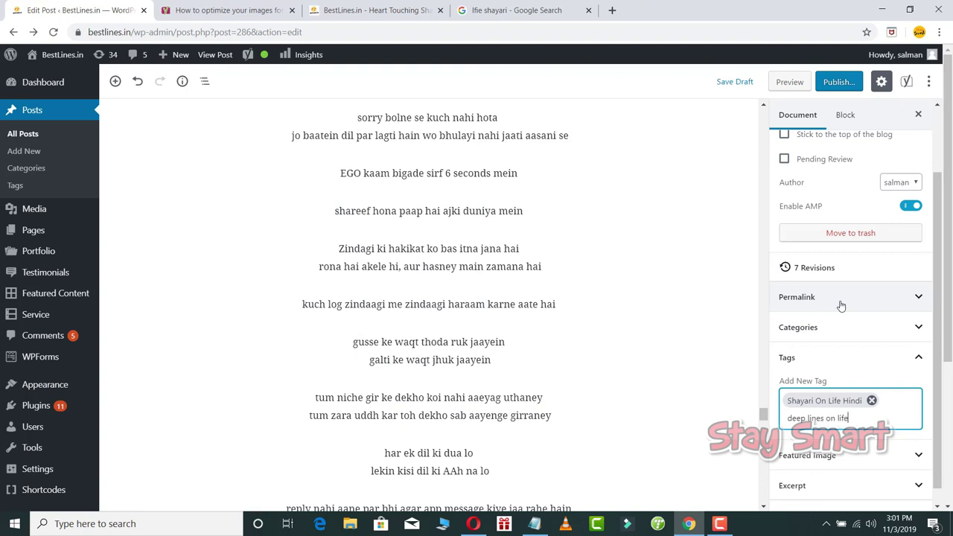
key("Return")
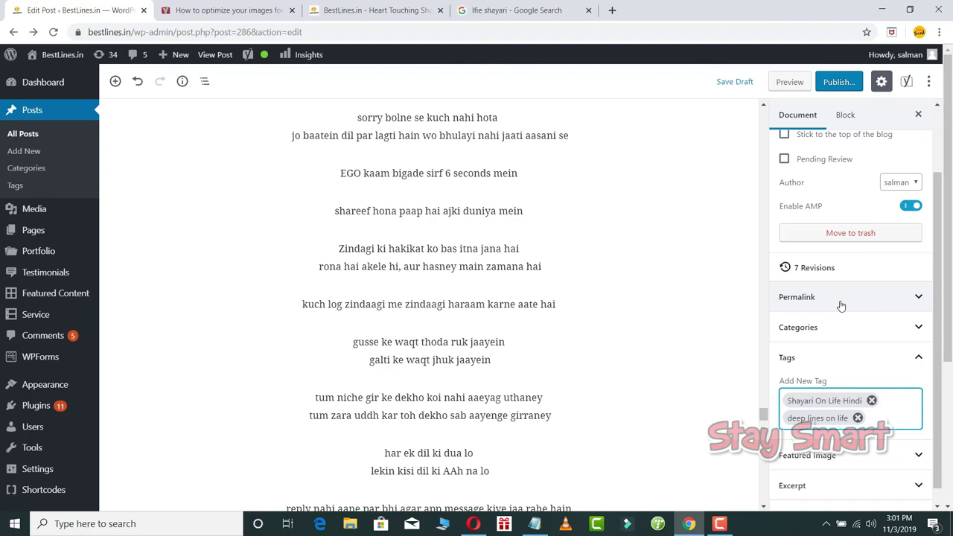
type("hayari on")
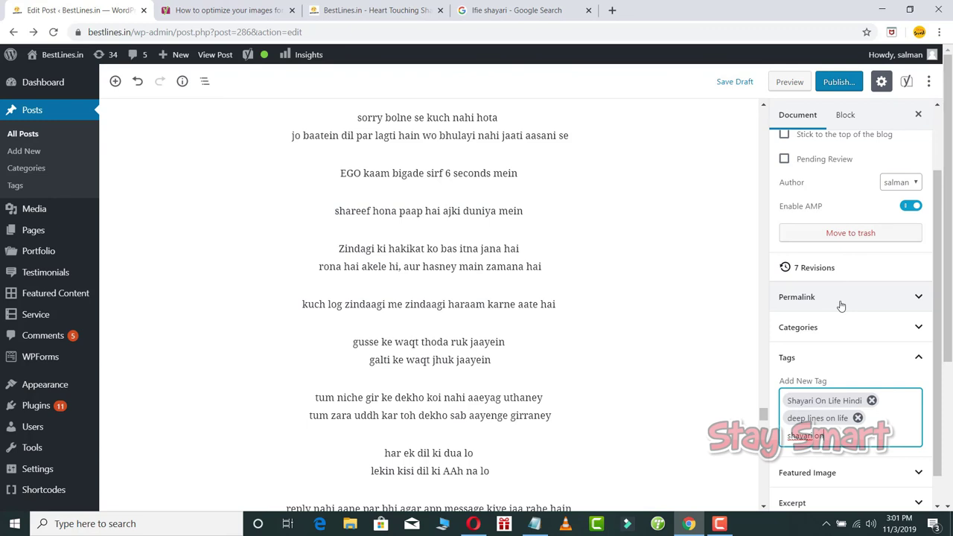
left_click(793, 446)
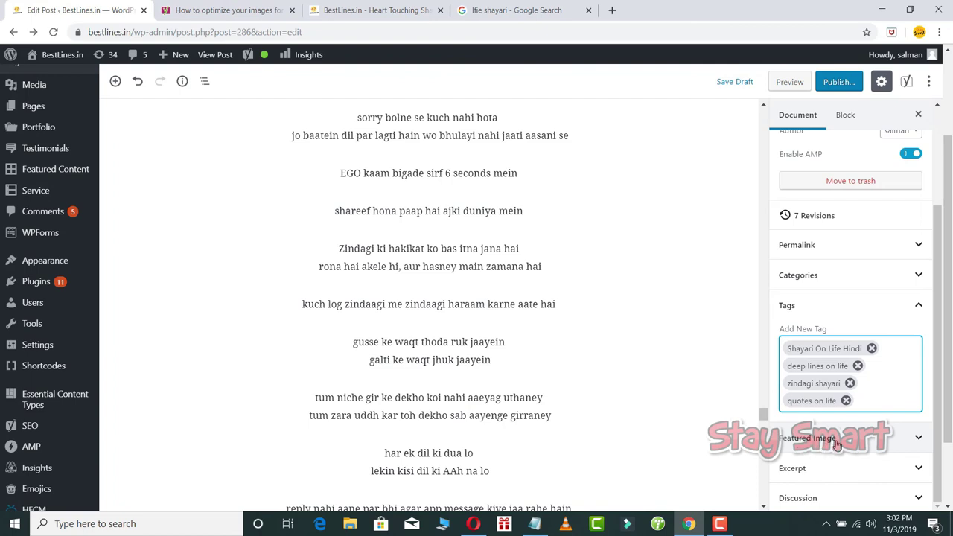
- Set quote20191101030213.jpg from the media library as the featured image, cropping it to the lower part that includes both quote lines
left_click(886, 445)
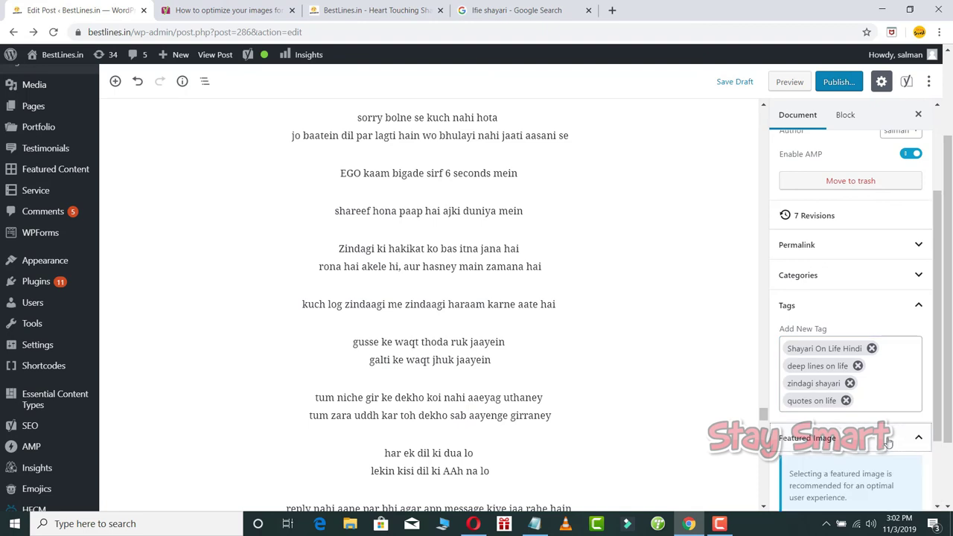
left_click(884, 436)
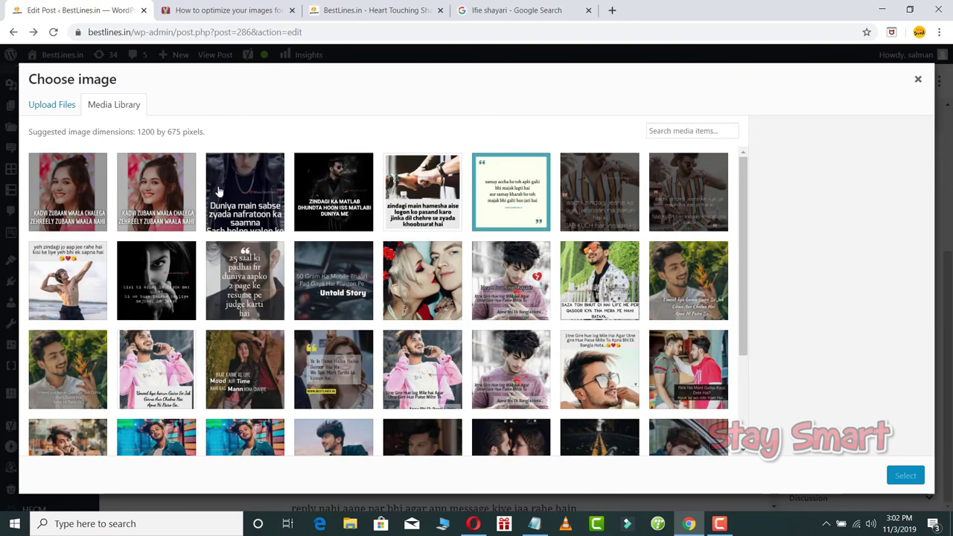
left_click(133, 212)
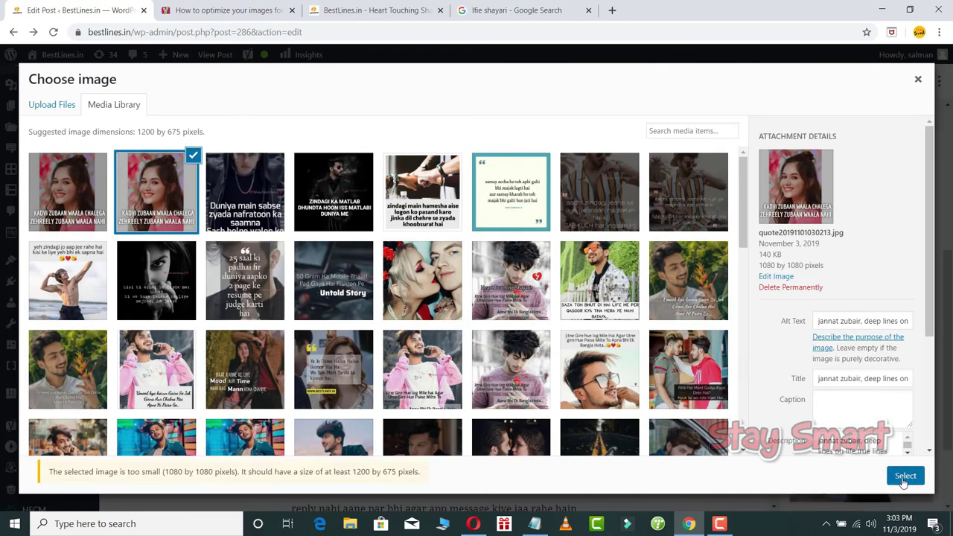
left_click(904, 477)
left_click_drag(562, 281, 544, 333)
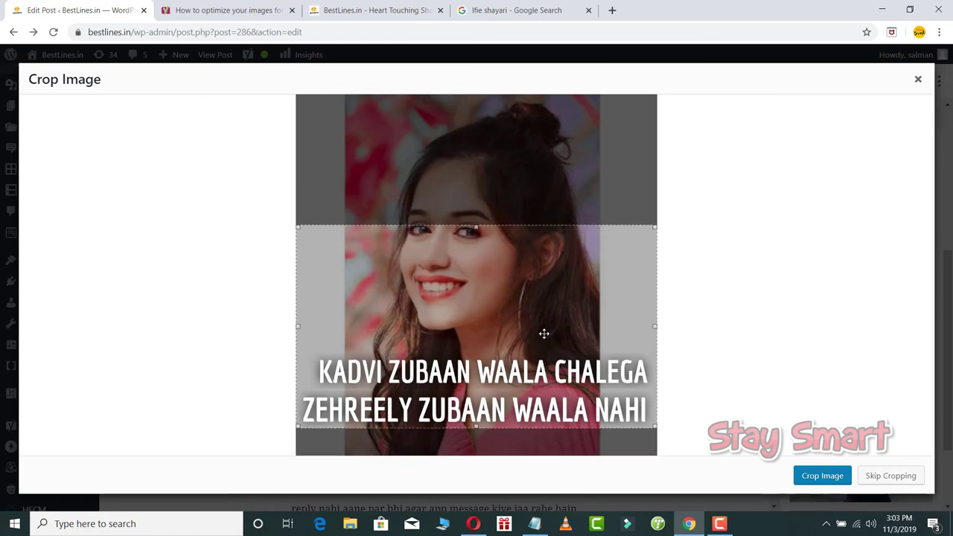
left_click(822, 475)
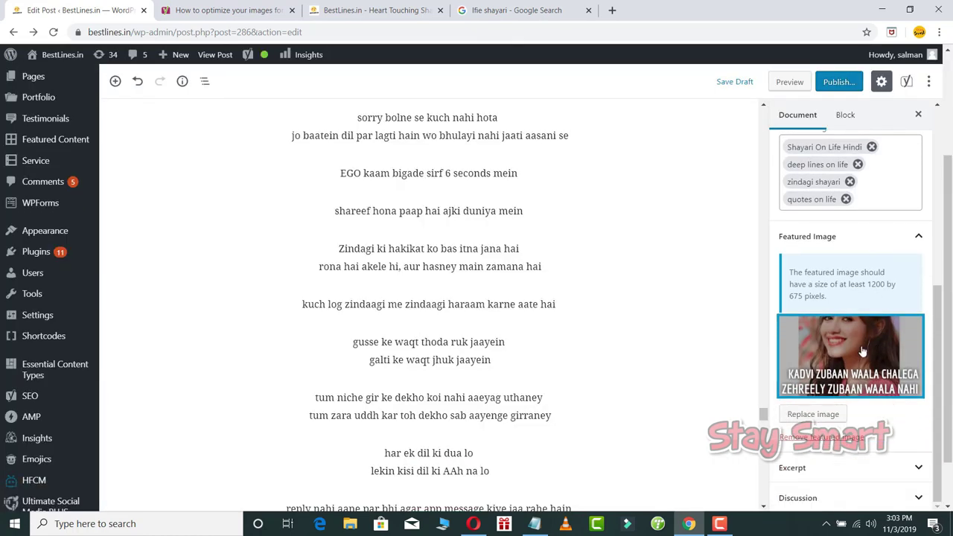
- Look over the article once more and publish the post immediately with public visibility
scroll(698, 208, "up", 10)
scroll(698, 208, "down", 15)
scroll(707, 187, "up", 10)
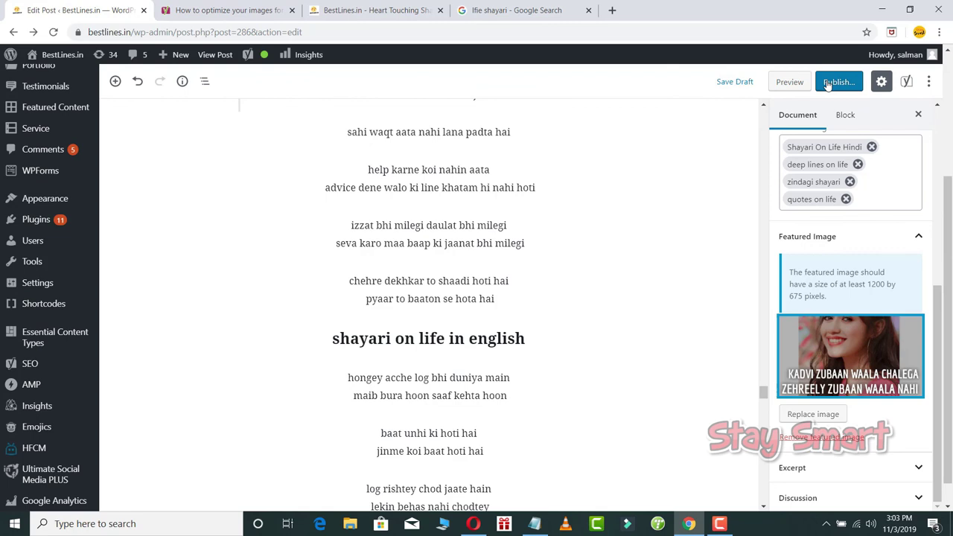
mouse_move(265, 60)
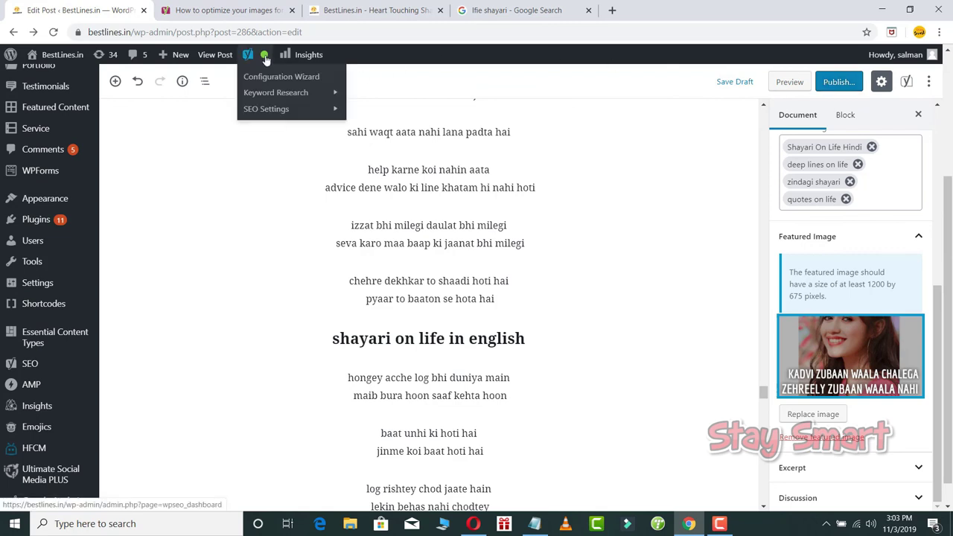
scroll(630, 219, "up", 4)
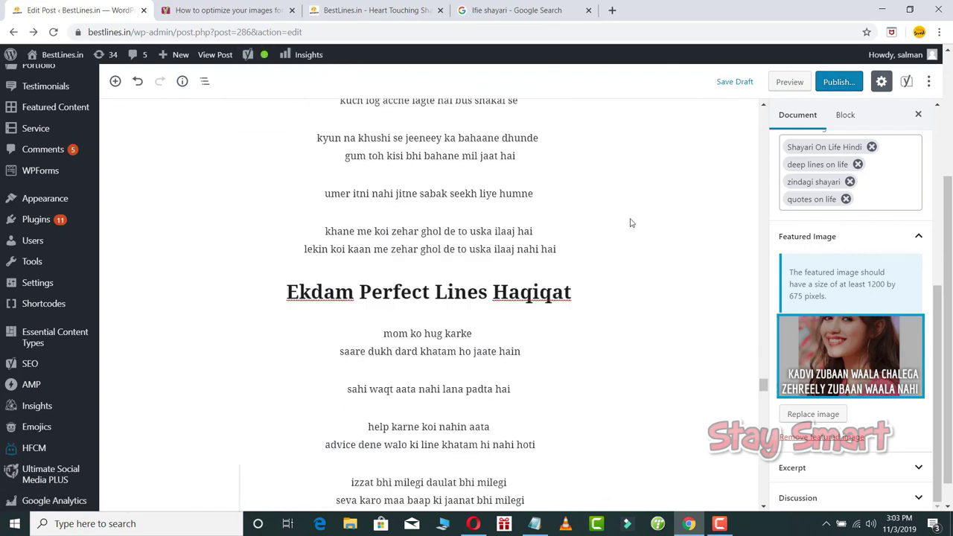
left_click(839, 86)
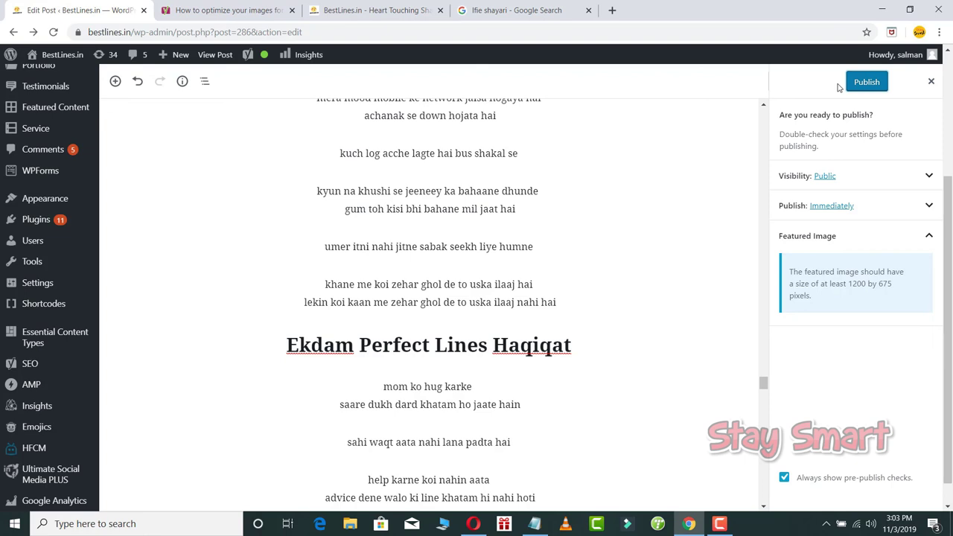
left_click(867, 84)
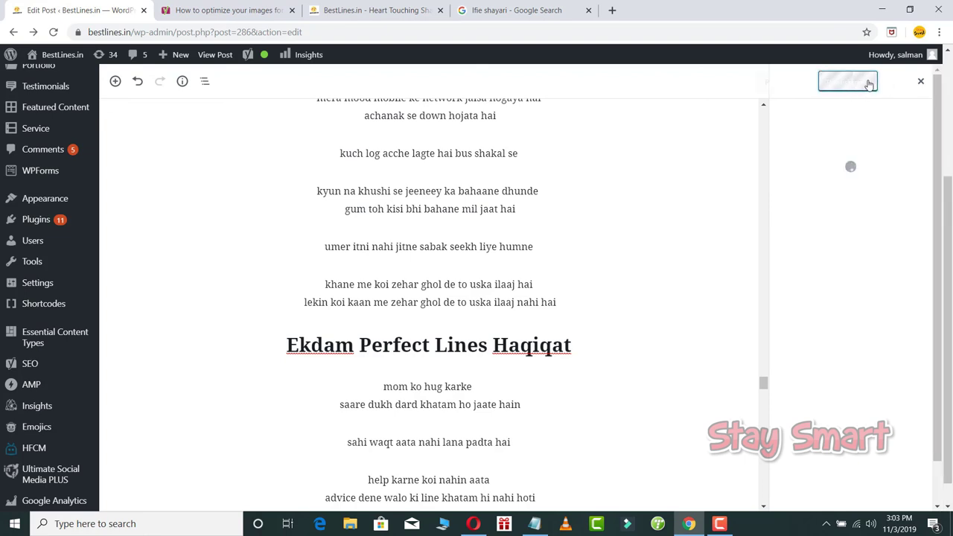